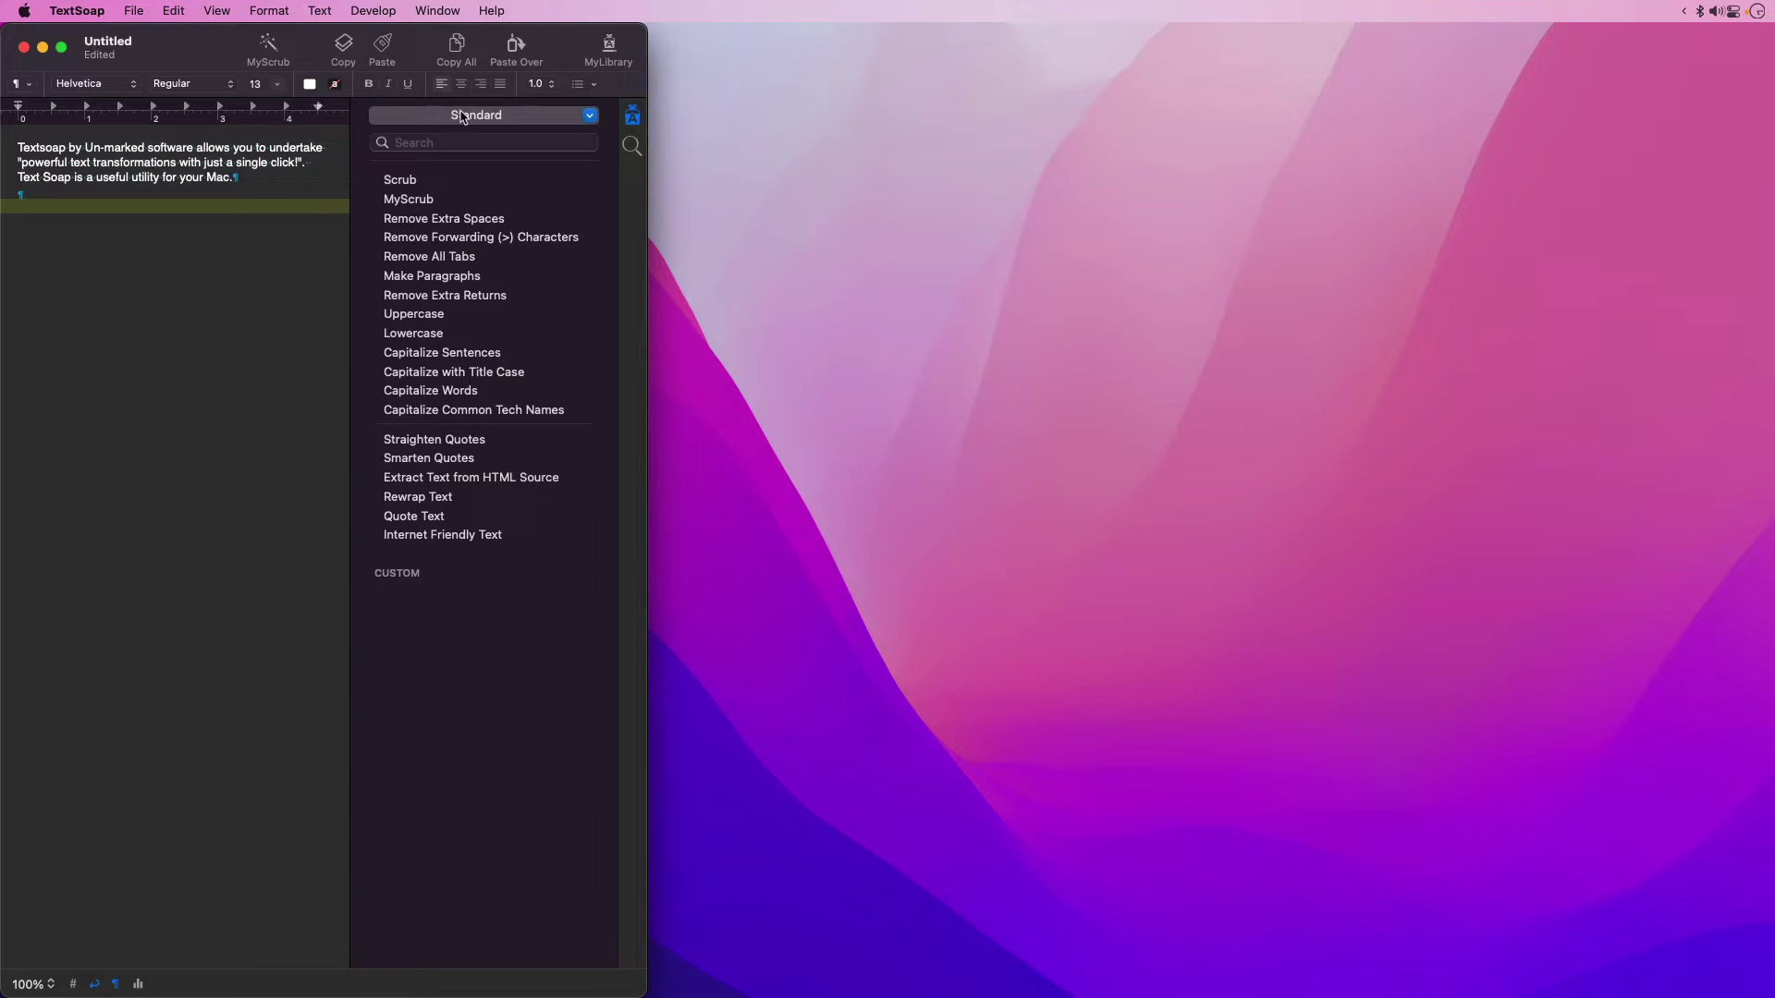
# - Add a new, empty cleaner named 'Prep' to MyLibrary
pyautogui.click(608, 47)
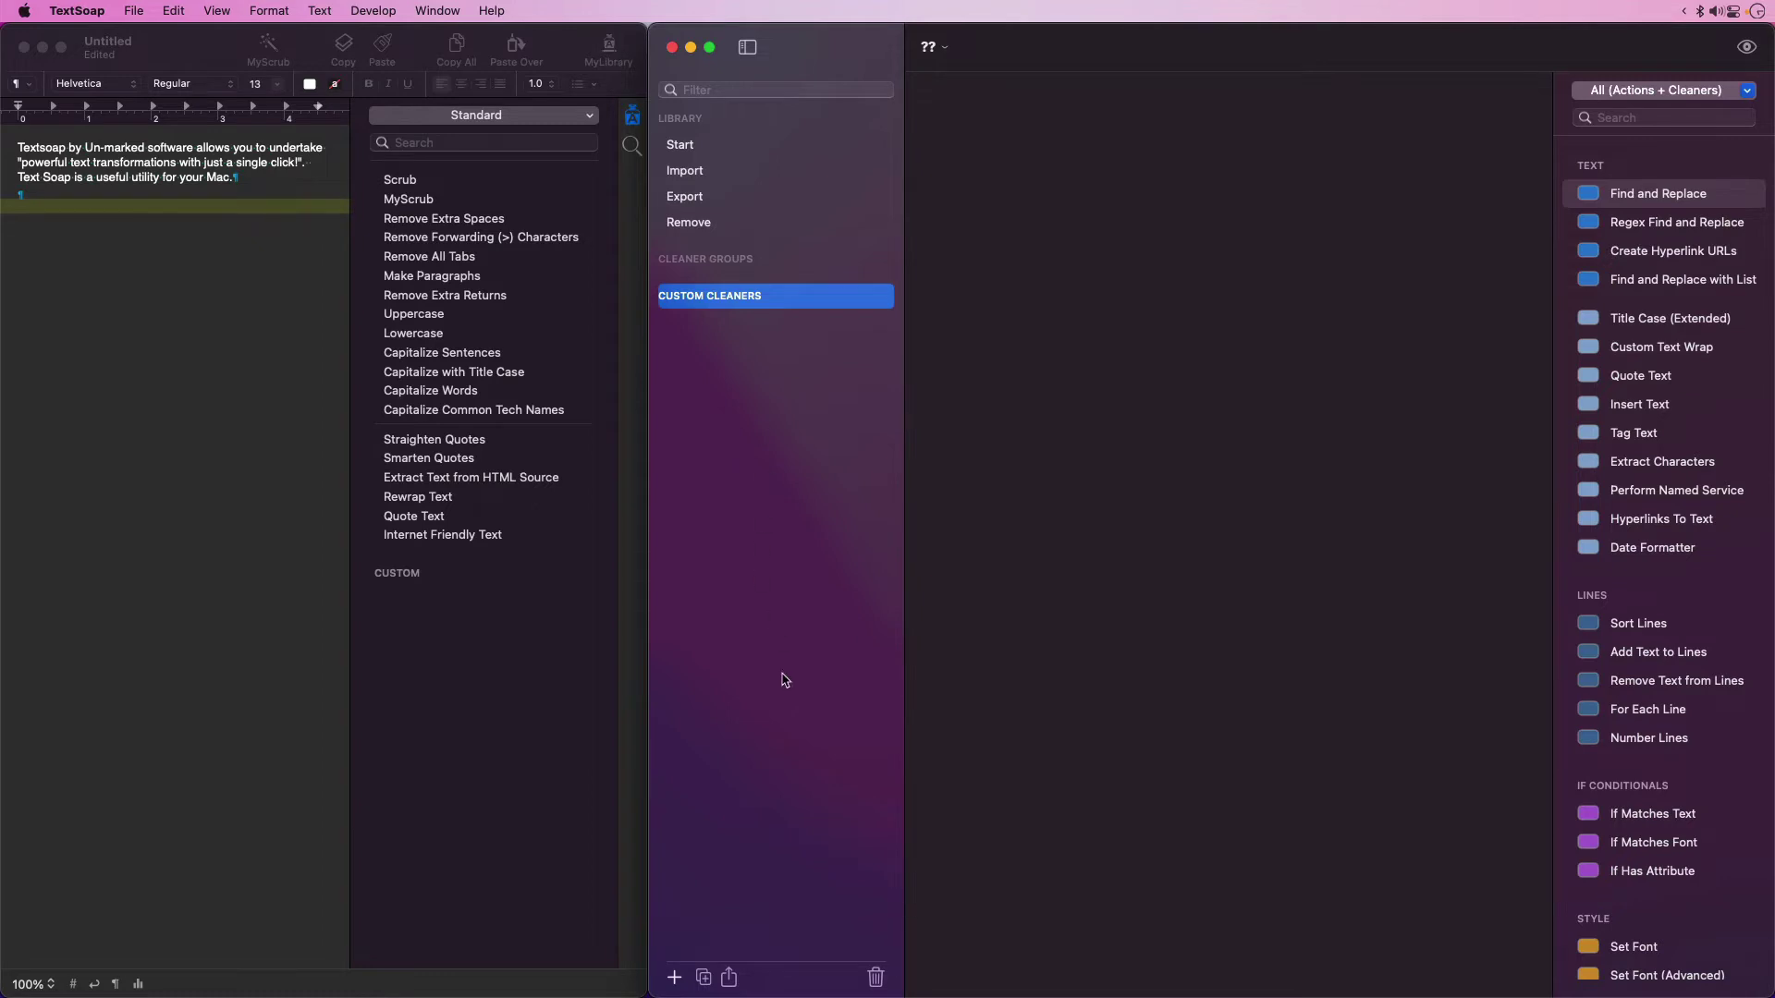
pyautogui.click(675, 977)
pyautogui.click(702, 934)
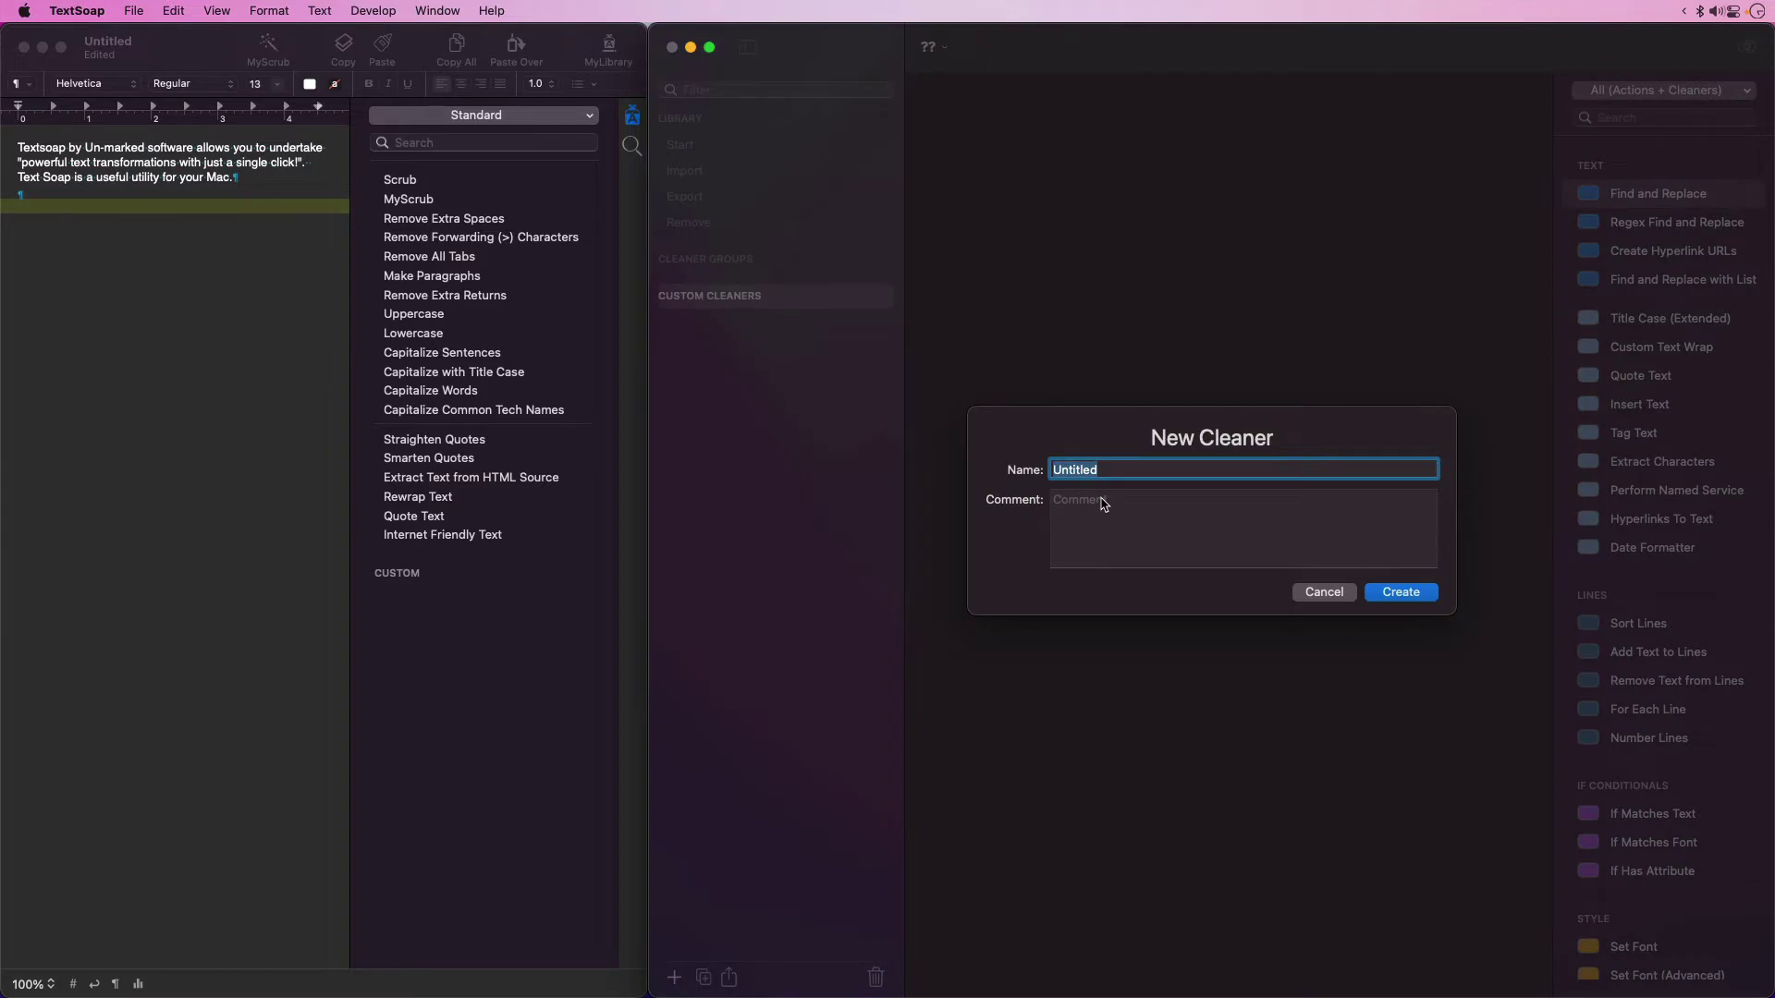
pyautogui.write('Prep')
pyautogui.click(1397, 595)
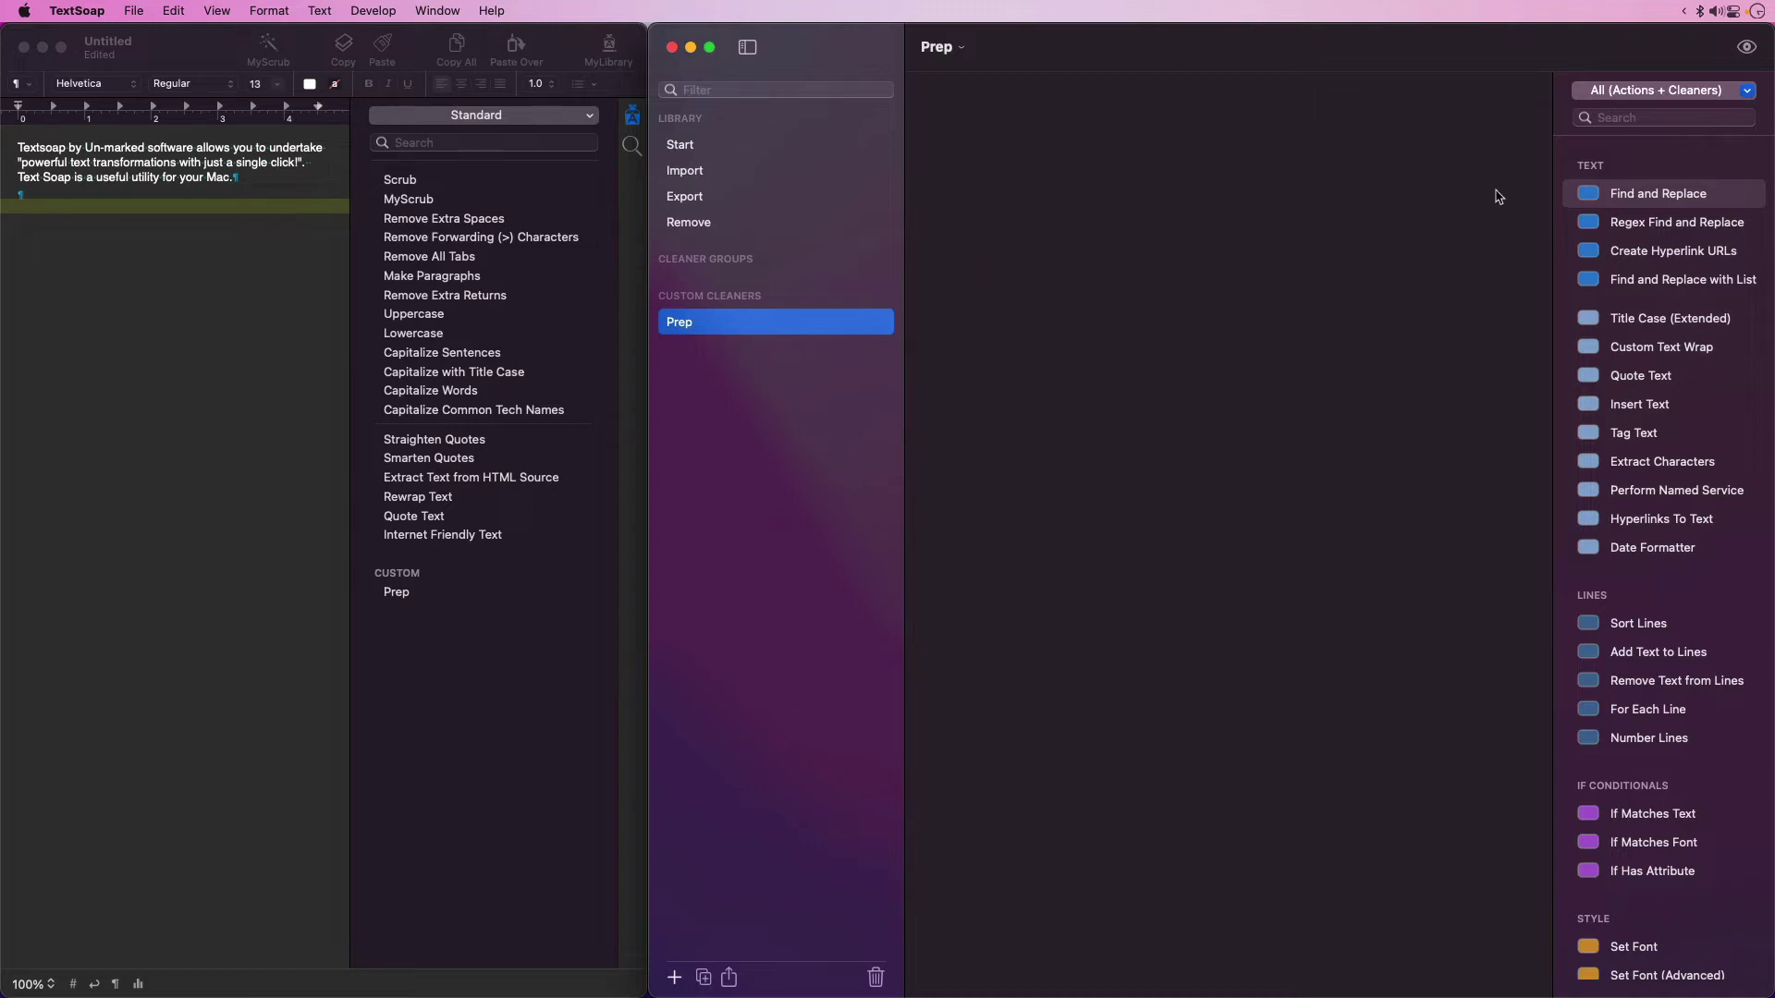
# - Add a Find and Replace action to Prep that finds a period and replaces it with a period
pyautogui.moveTo(1626, 203); pyautogui.dragTo(1214, 152)
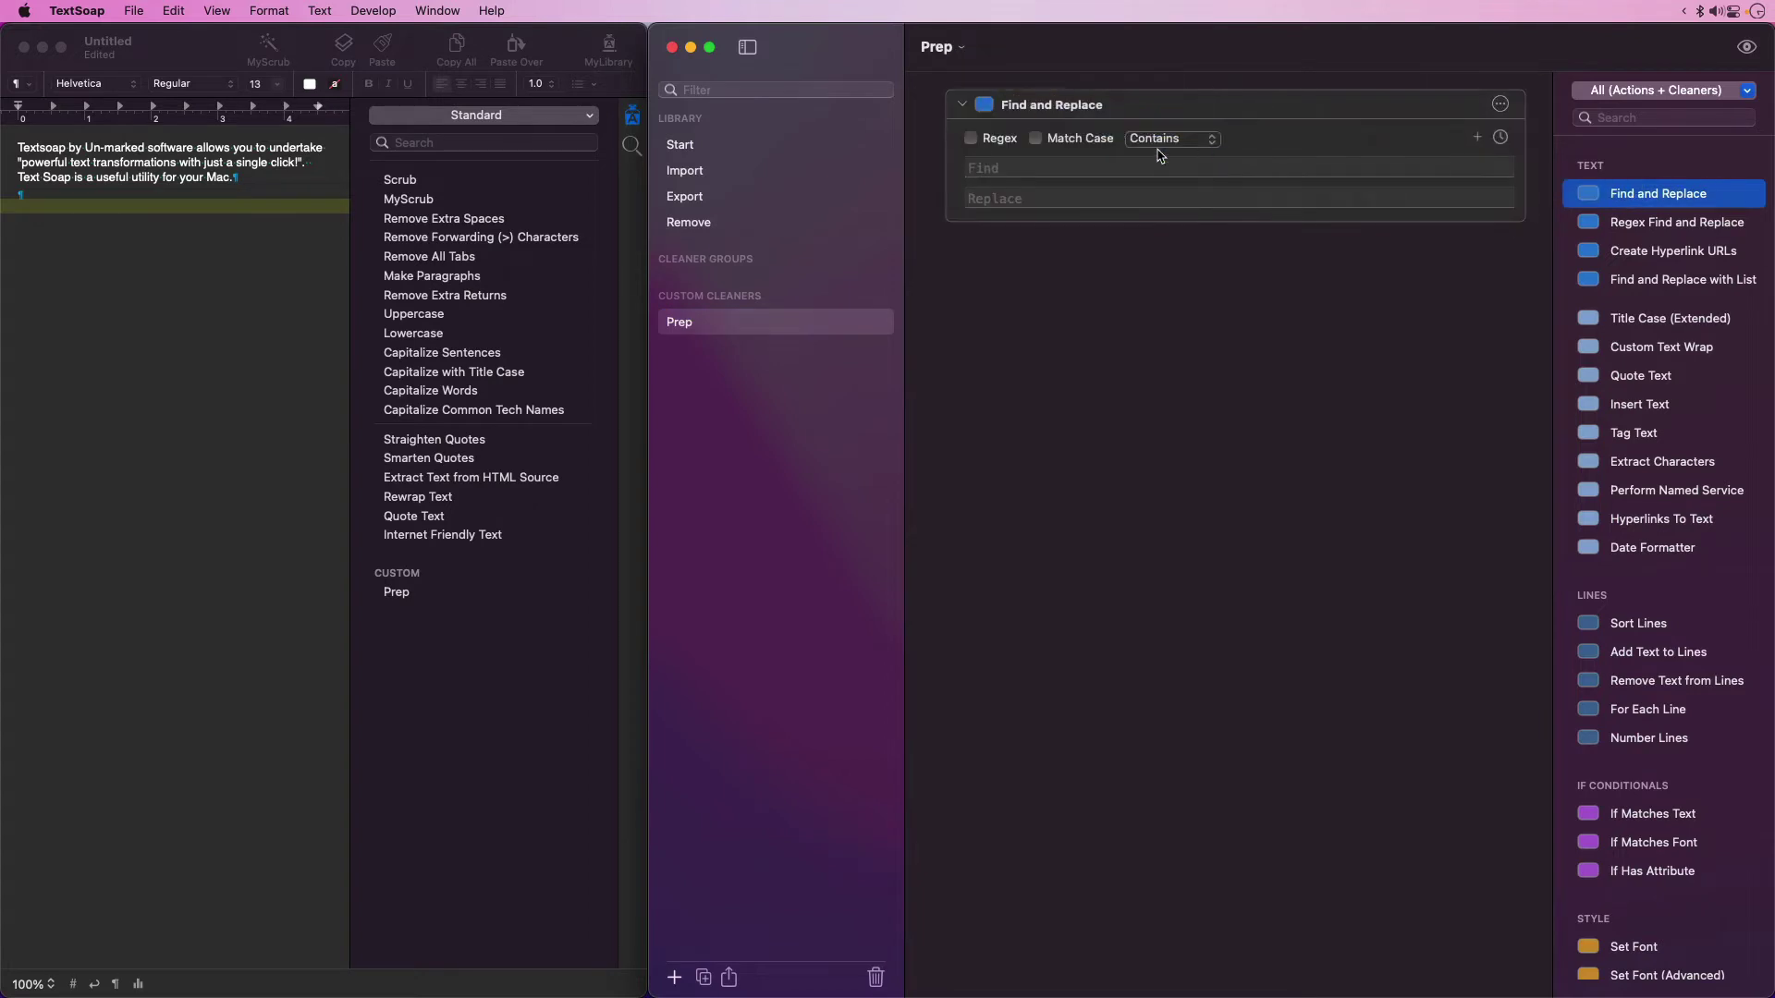
pyautogui.click(1140, 166)
pyautogui.write('.')
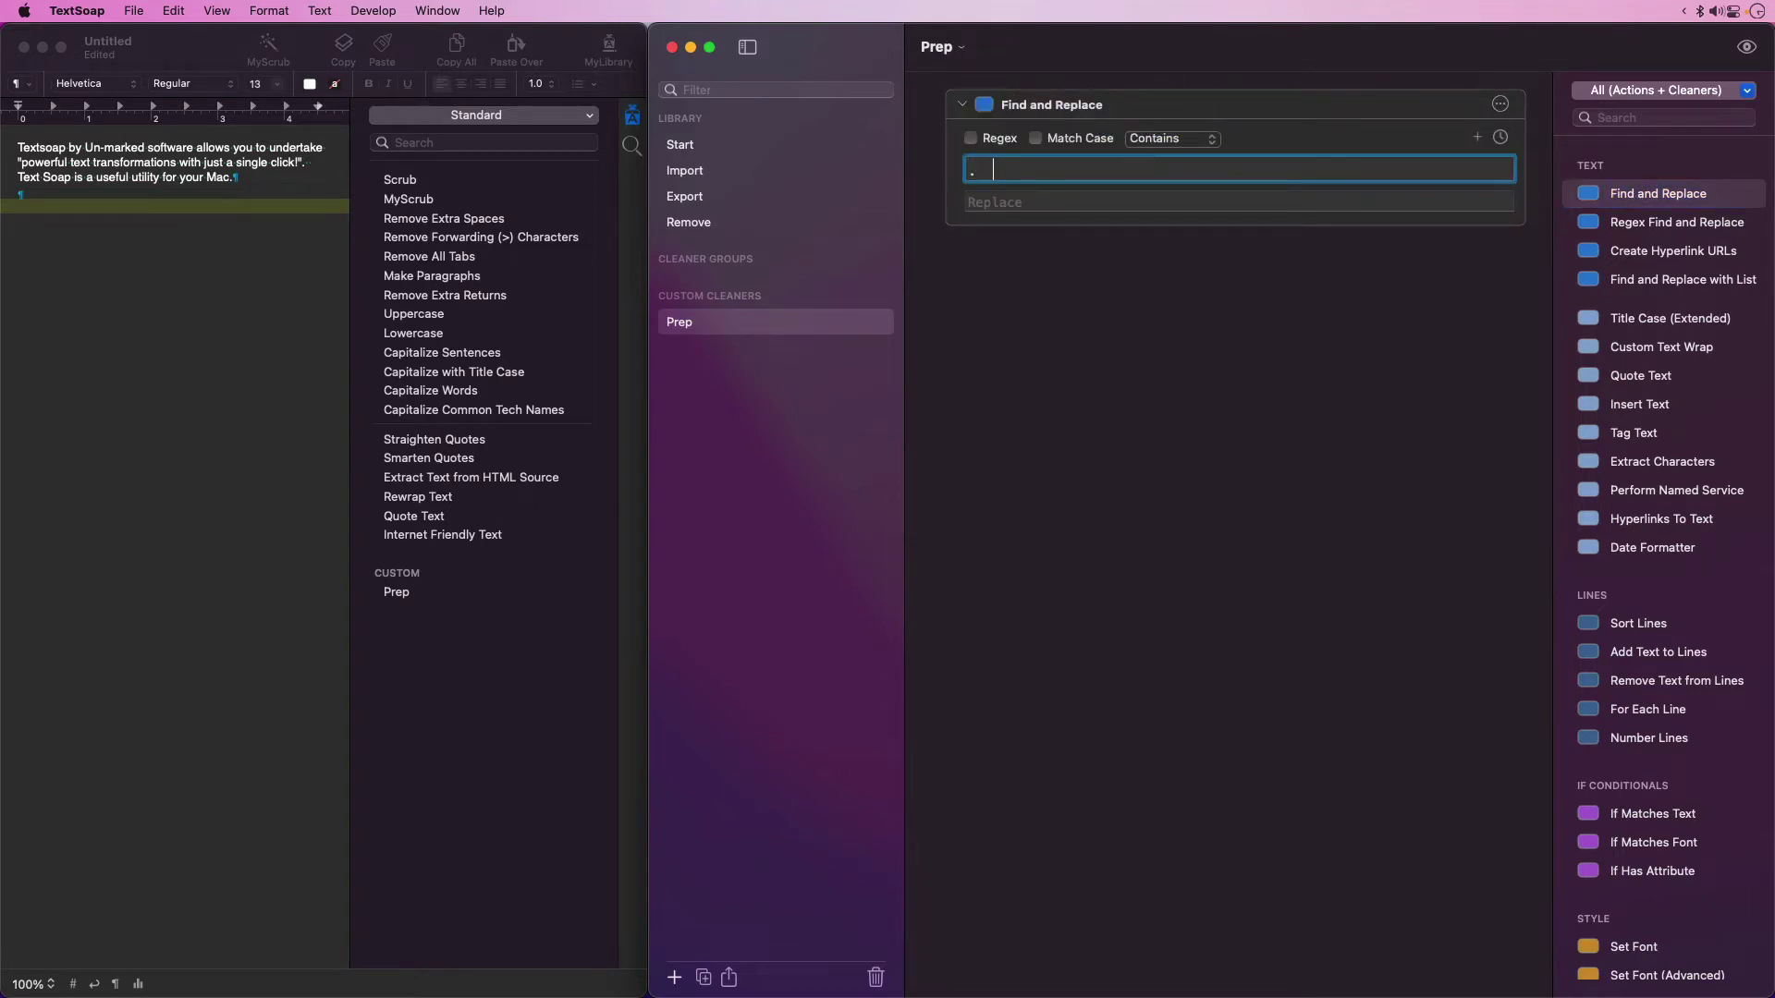
pyautogui.press('Tab')
pyautogui.write('.')
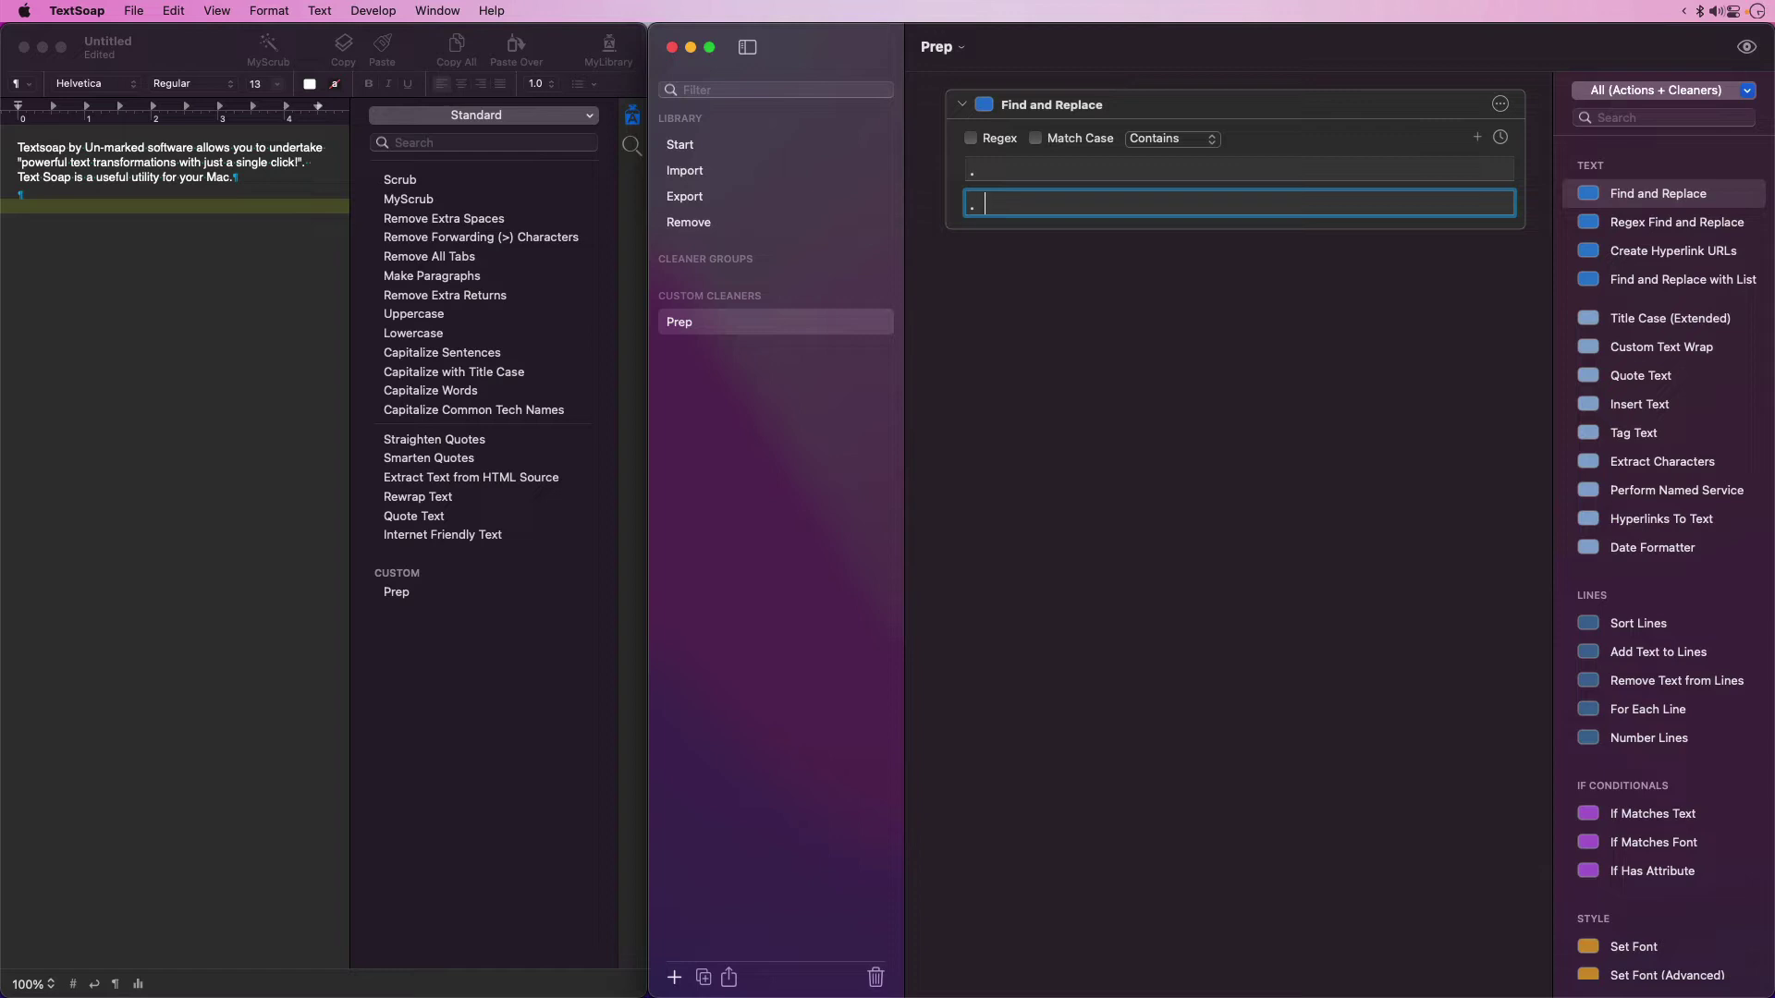
# - Search the actions for 'smarten' and place Smarten Quotes below Find and Replace
pyautogui.click(1615, 119)
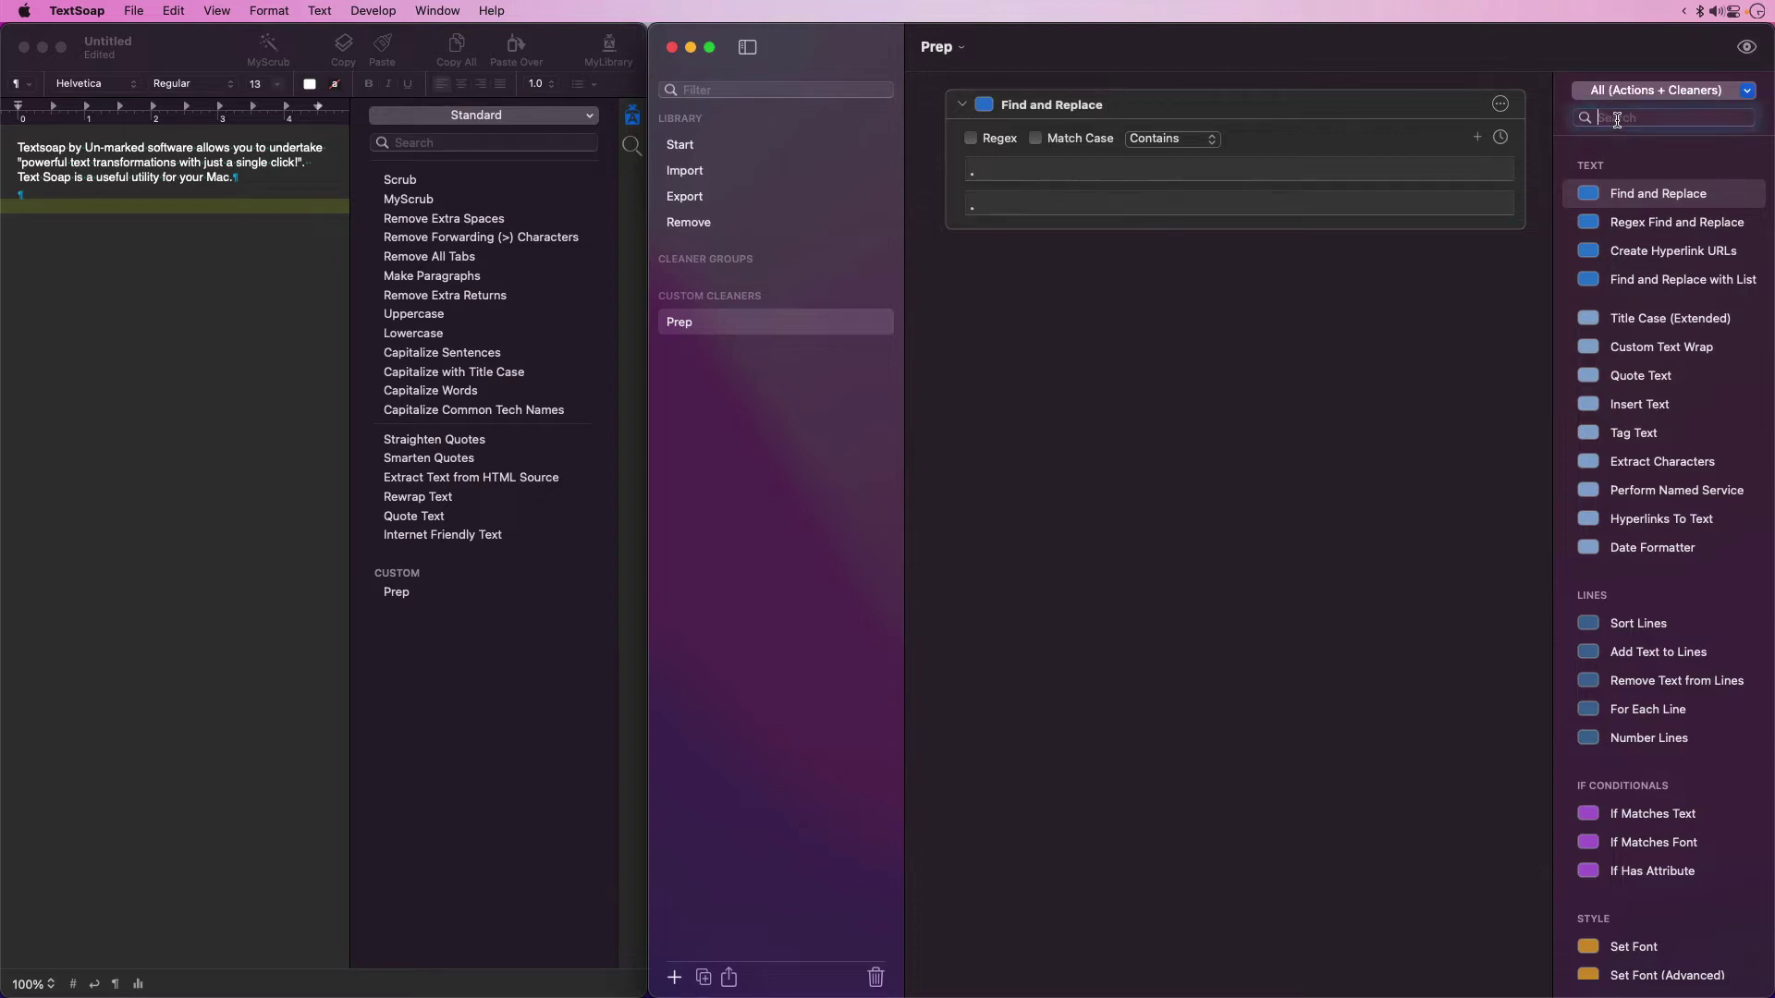
pyautogui.write('smarten')
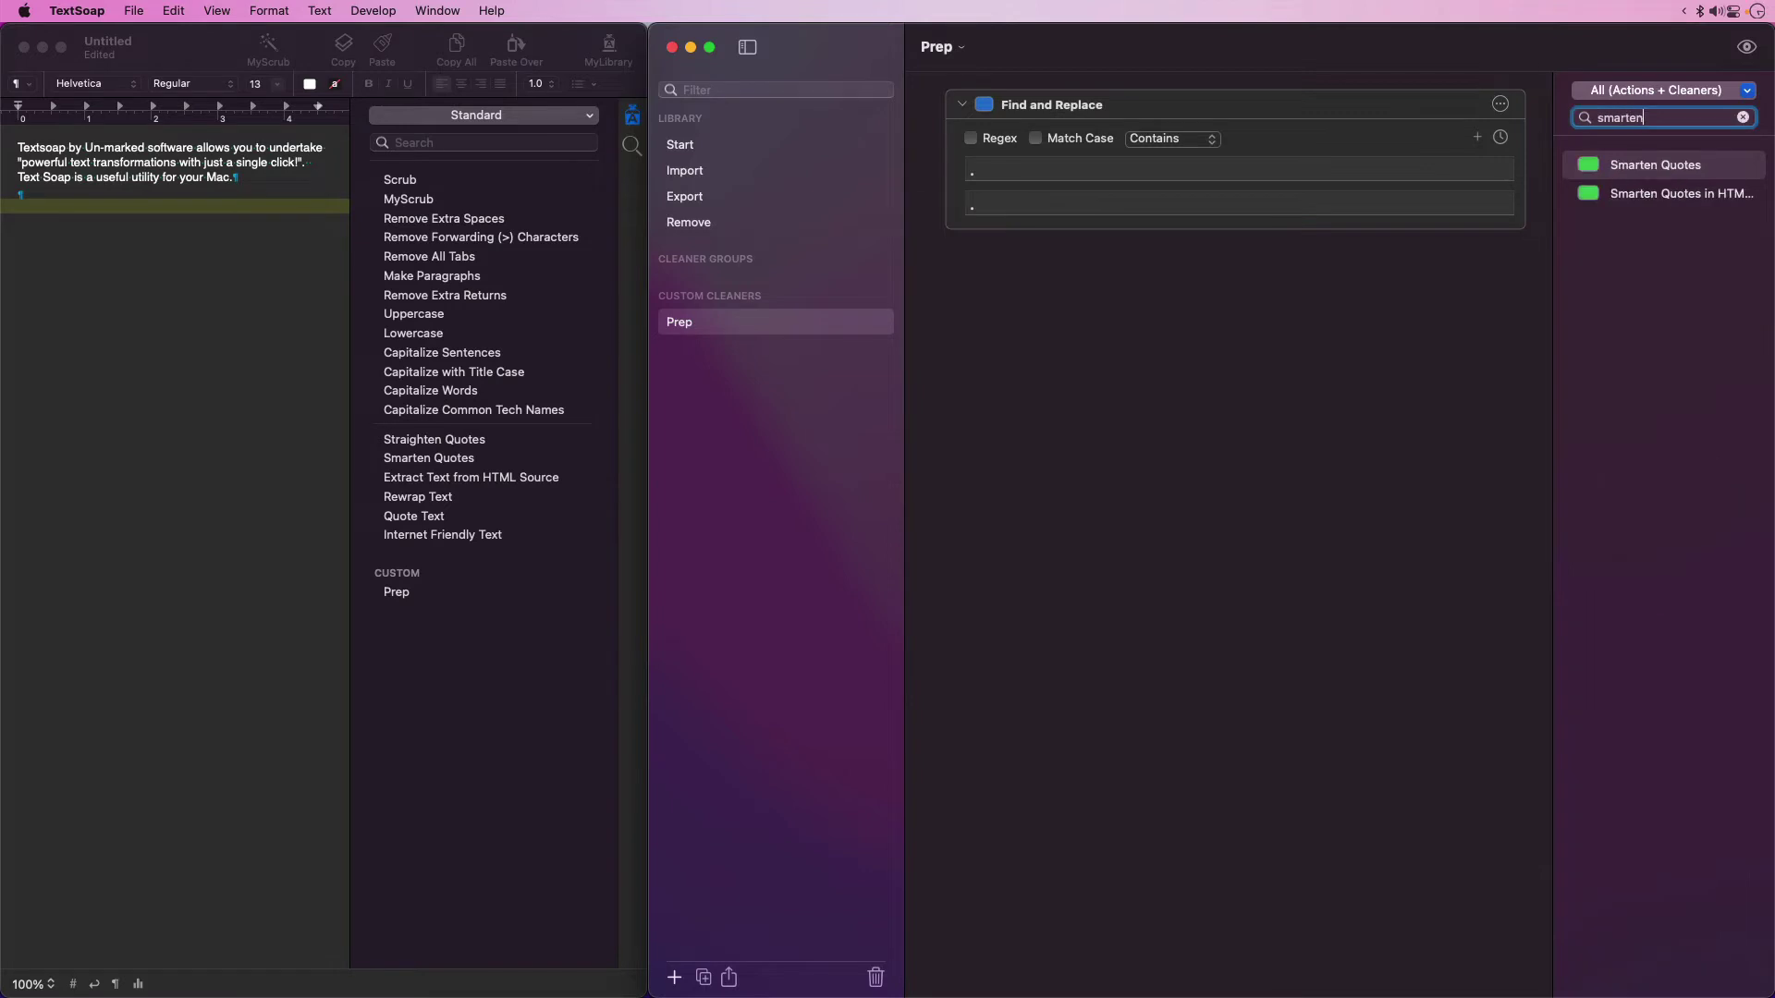
pyautogui.moveTo(1620, 167); pyautogui.dragTo(1027, 306)
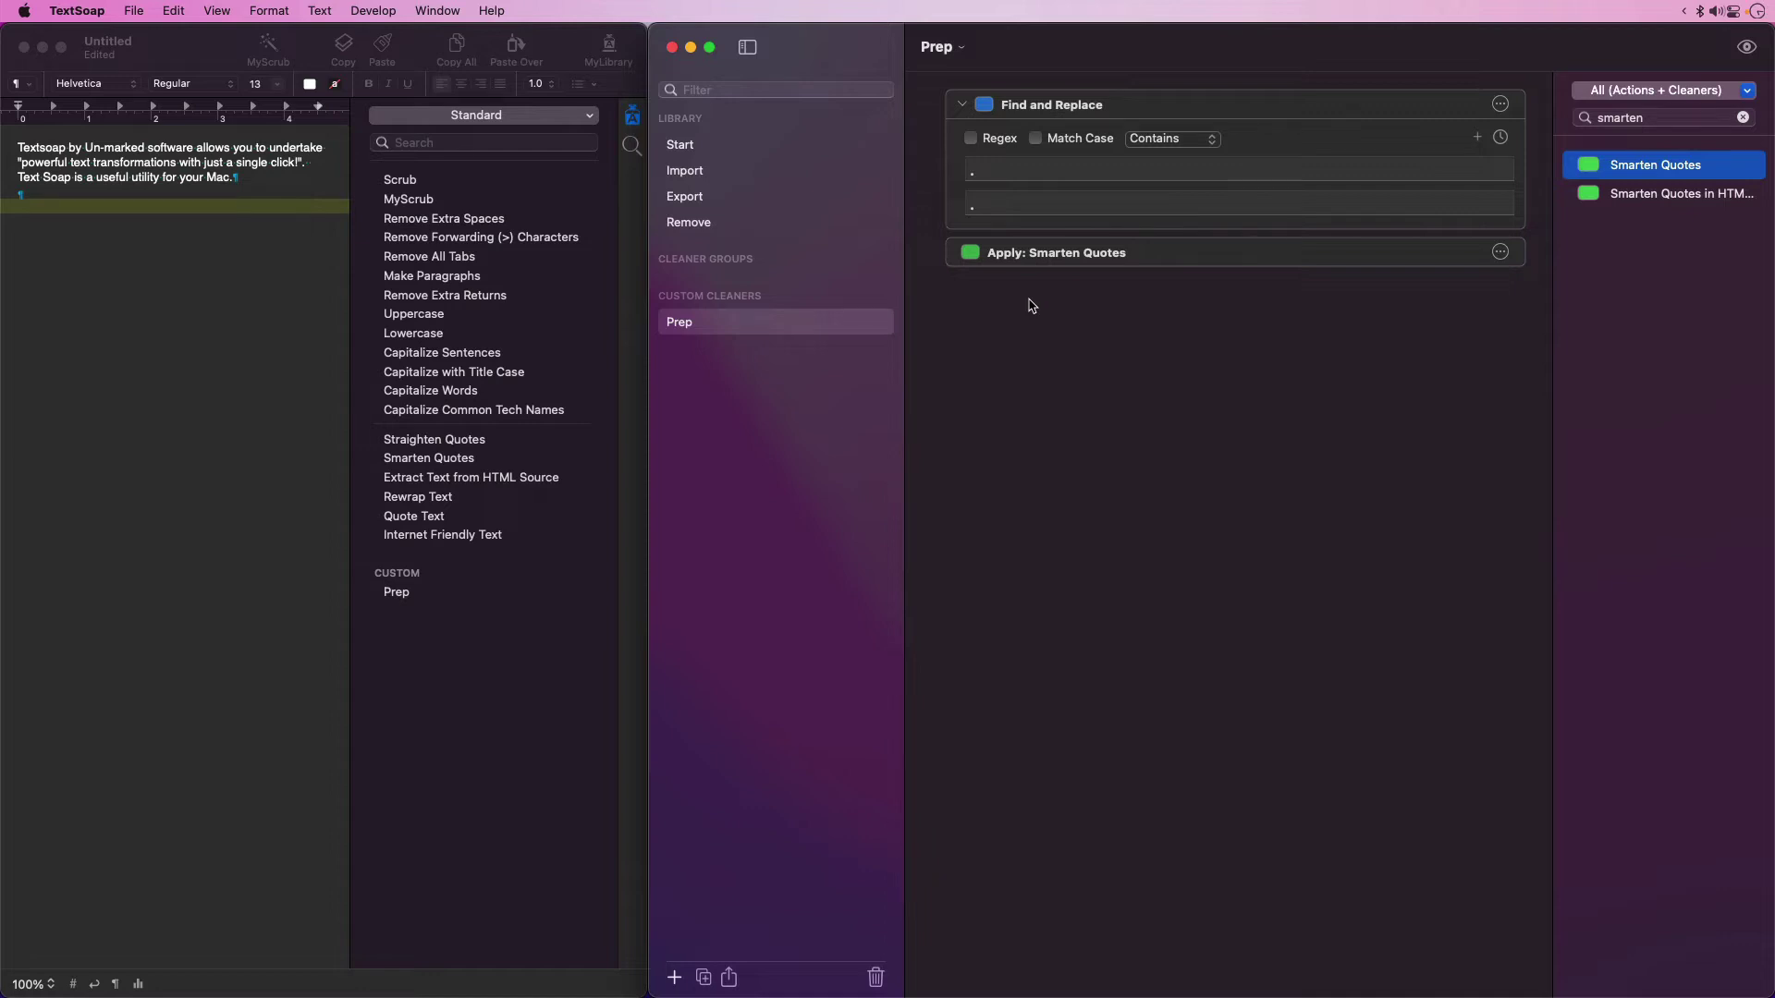
pyautogui.click(1670, 122)
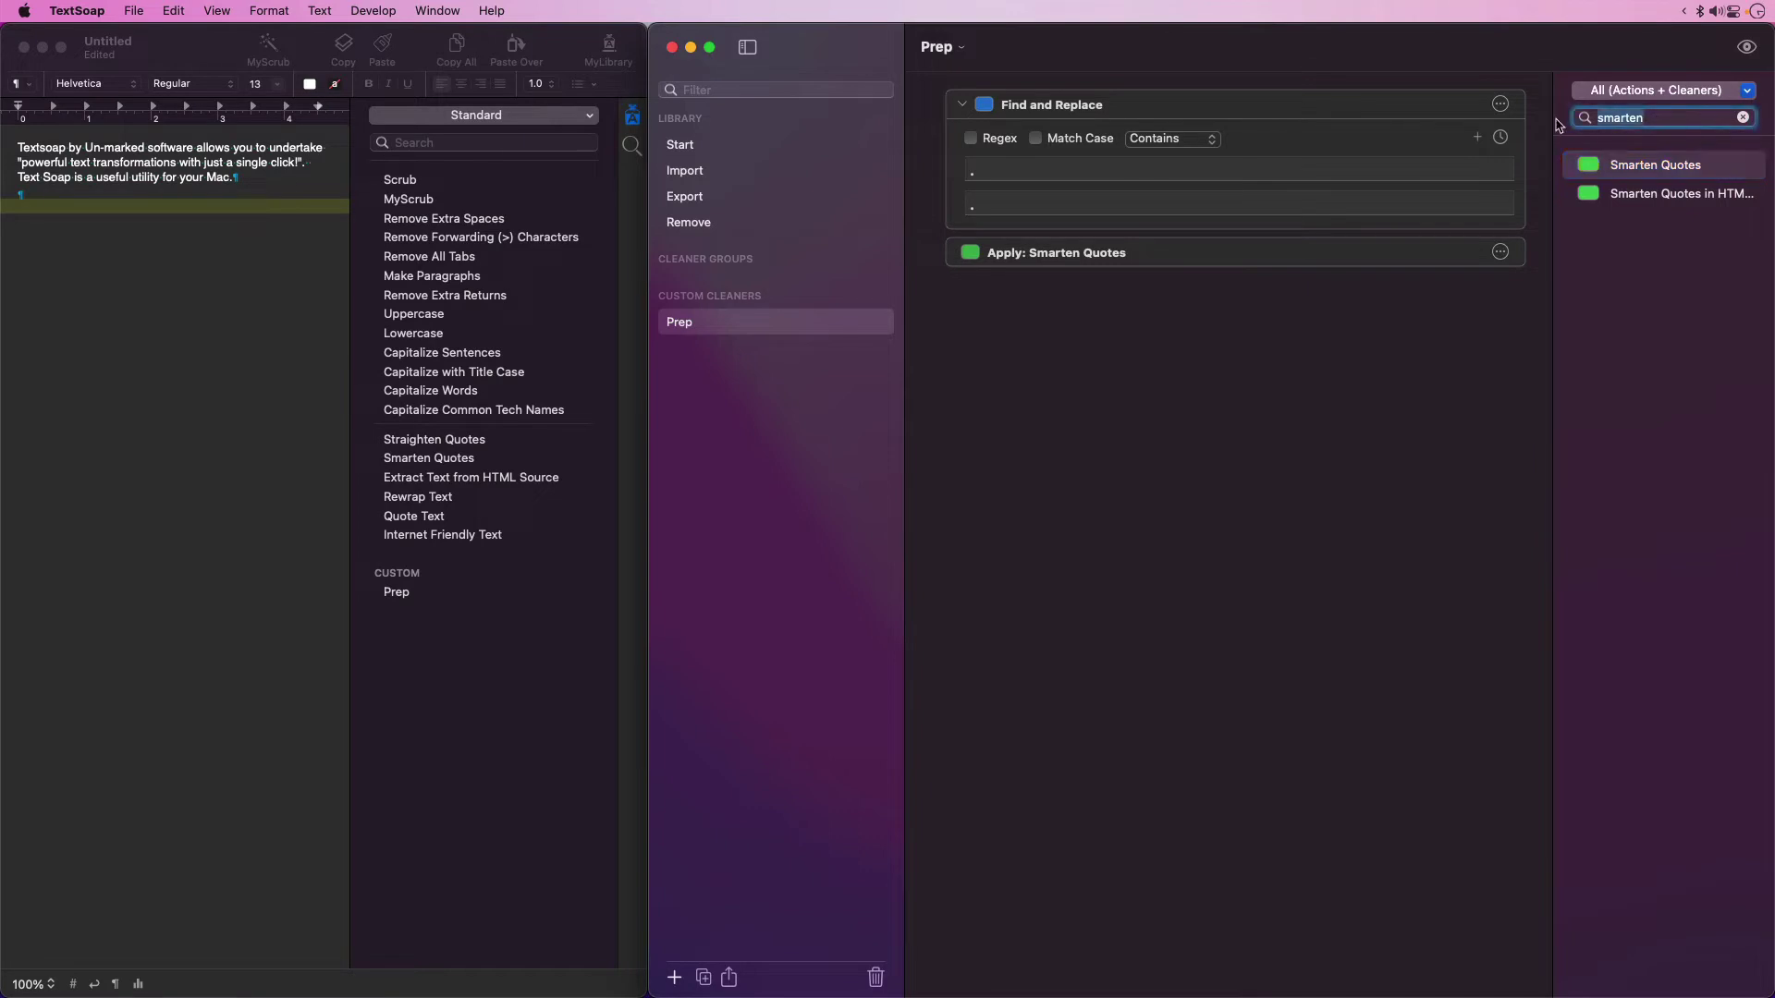
pyautogui.write('list')
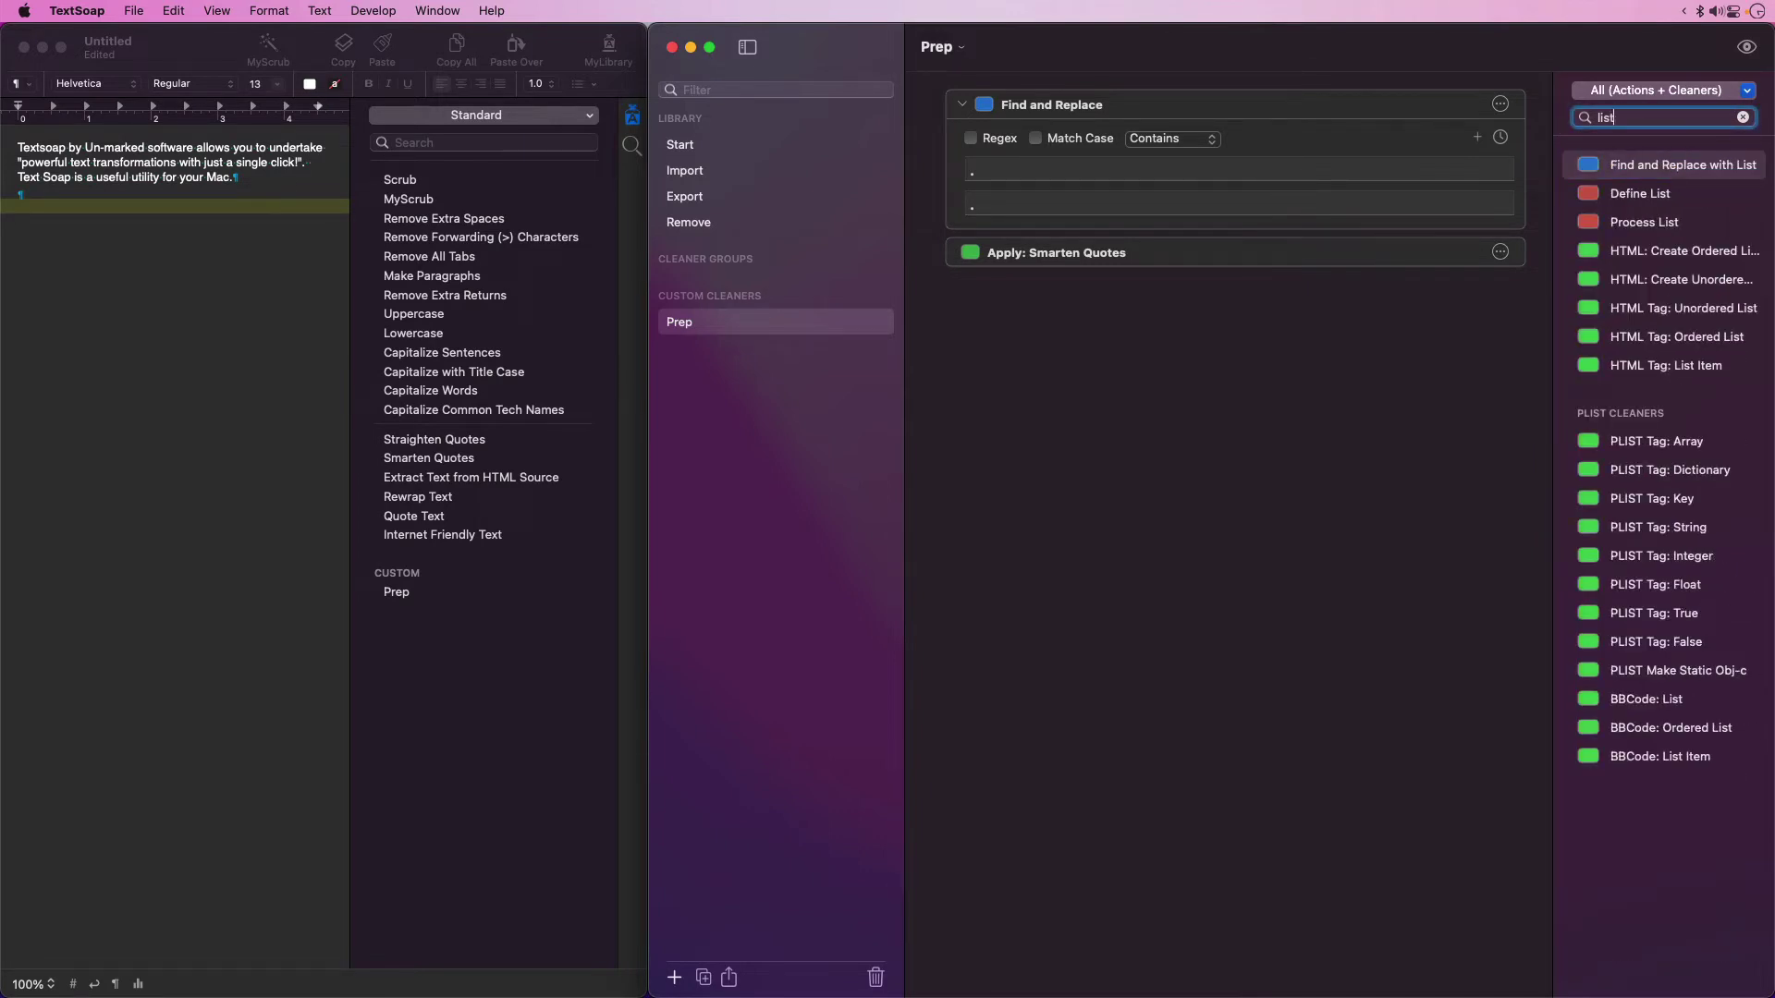
# - Place a Define List action below Apply: Smarten Quotes
pyautogui.moveTo(1609, 195); pyautogui.dragTo(1286, 306)
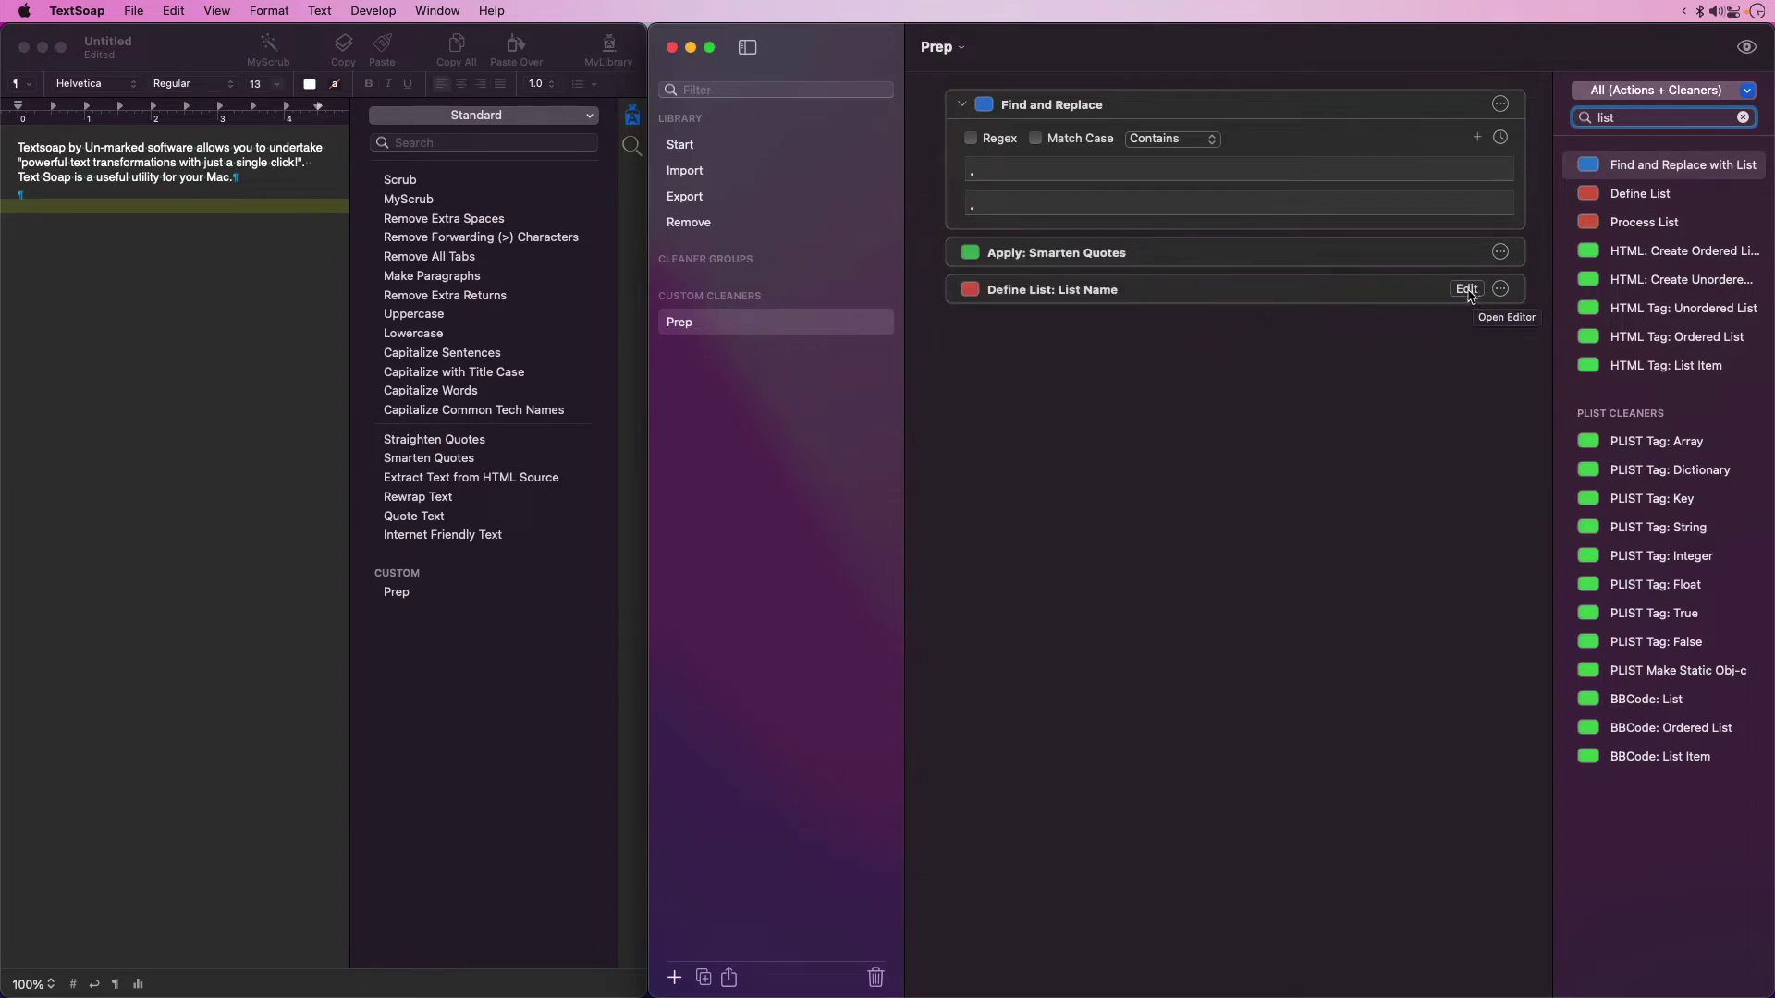
# - Add three rows to the list and map Un-marked to Unmarked
pyautogui.click(1467, 291)
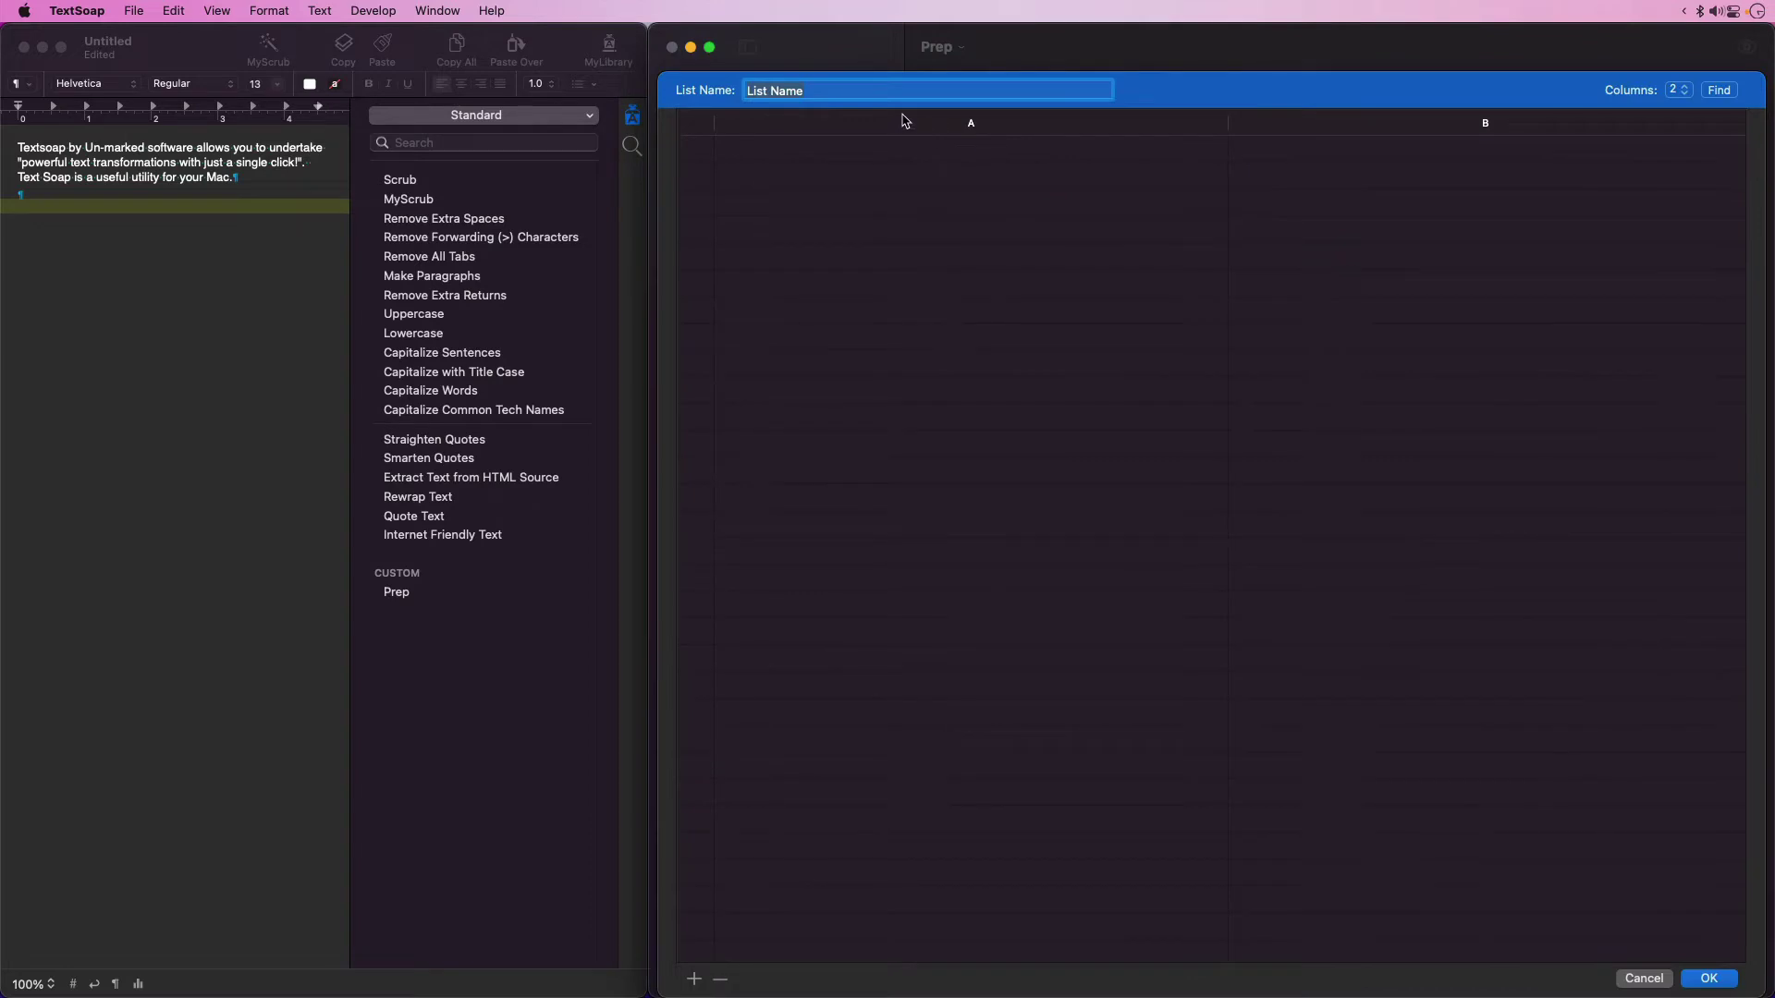
pyautogui.write('Typos')
pyautogui.click(695, 979)
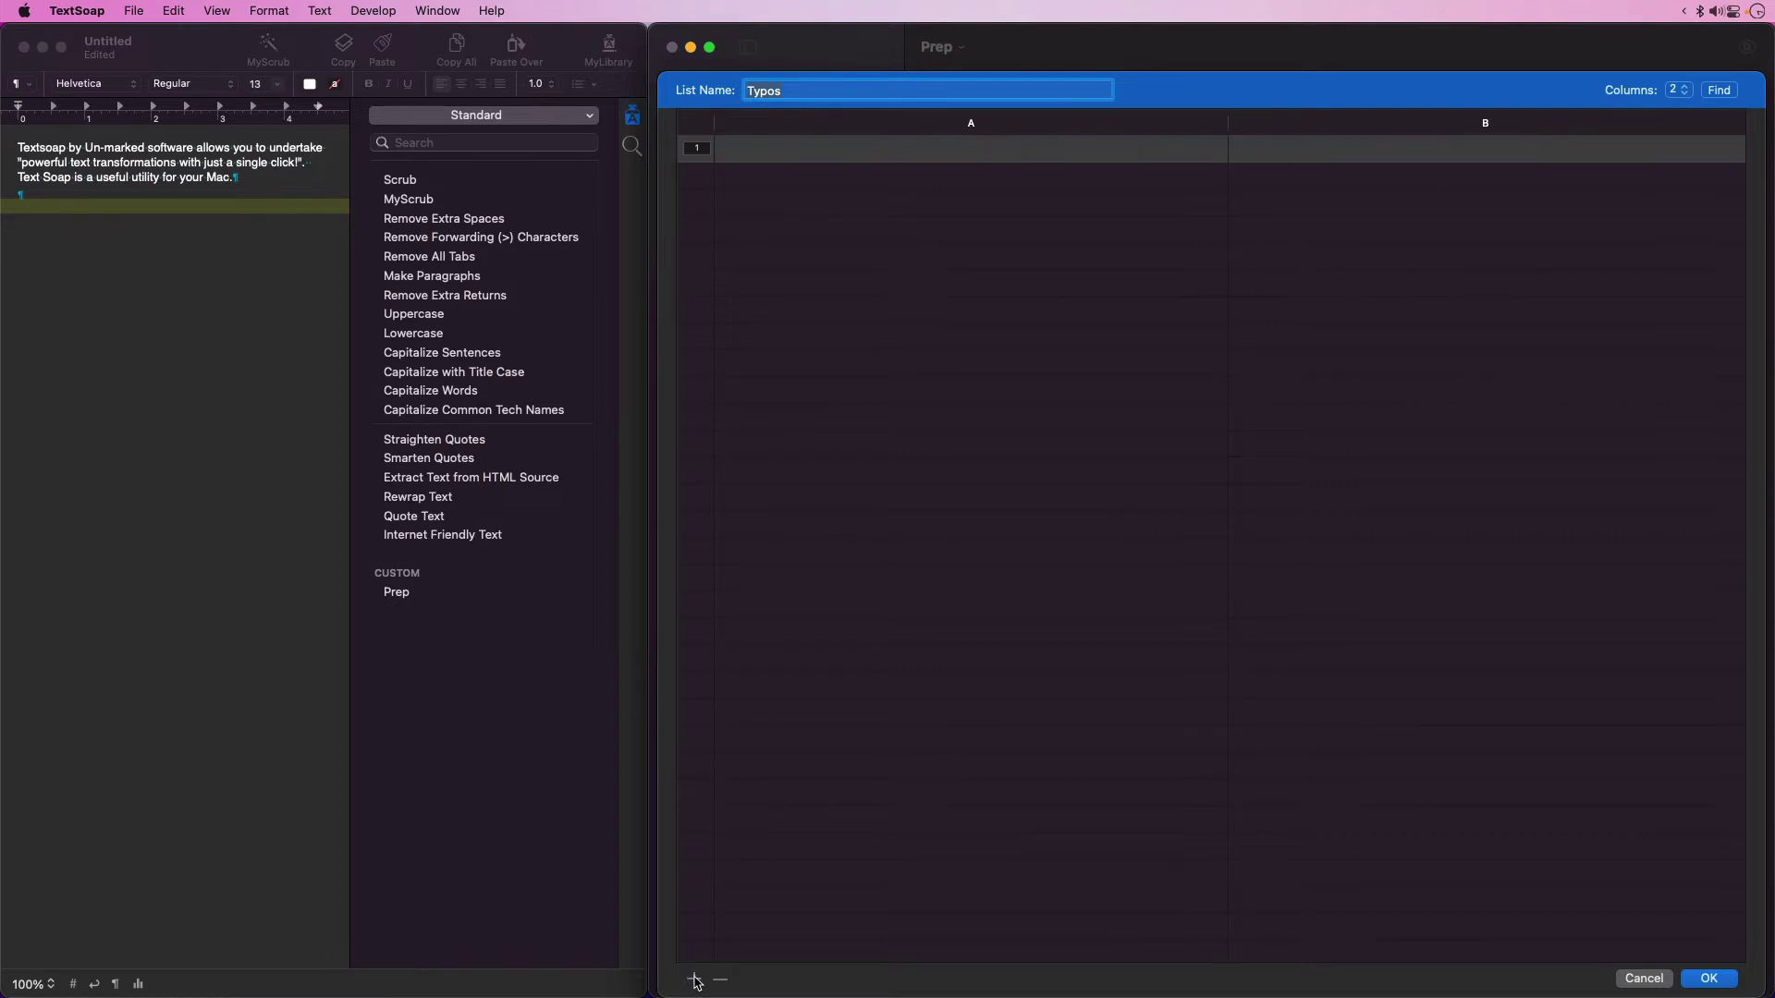
pyautogui.click(694, 980)
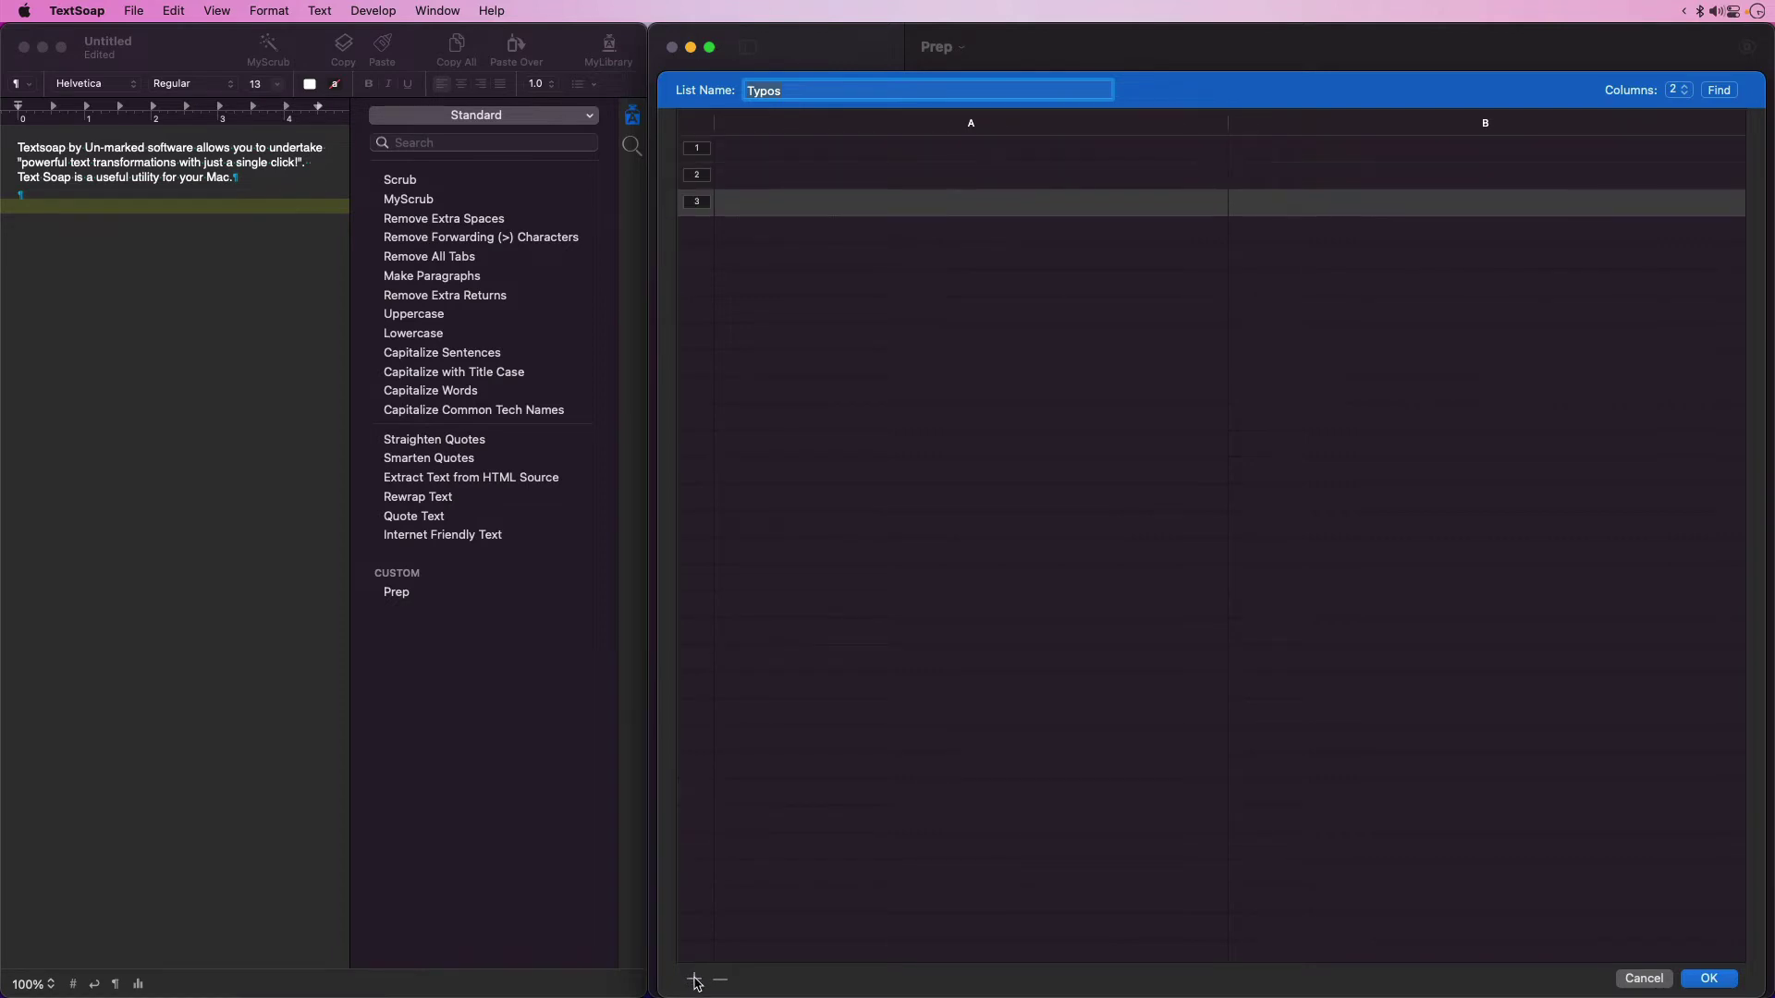
pyautogui.doubleClick(798, 148)
pyautogui.write('Un-ma')
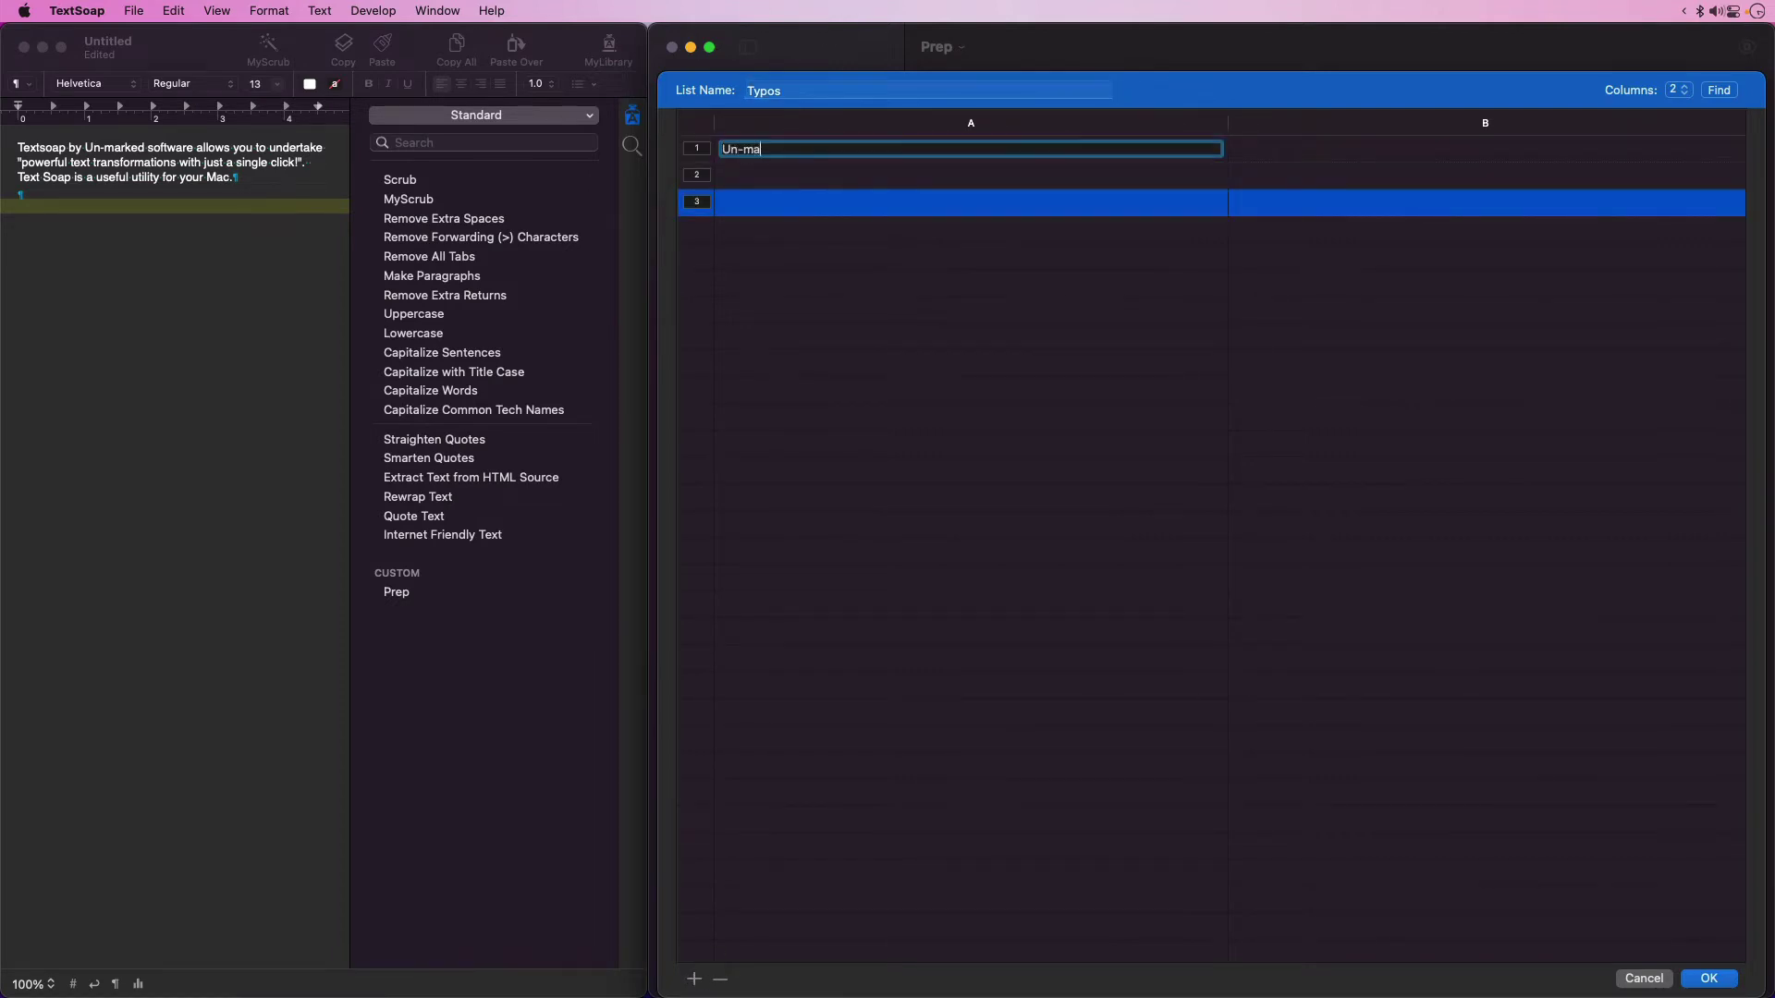
pyautogui.write('rked')
pyautogui.press('Tab')
pyautogui.write('Un')
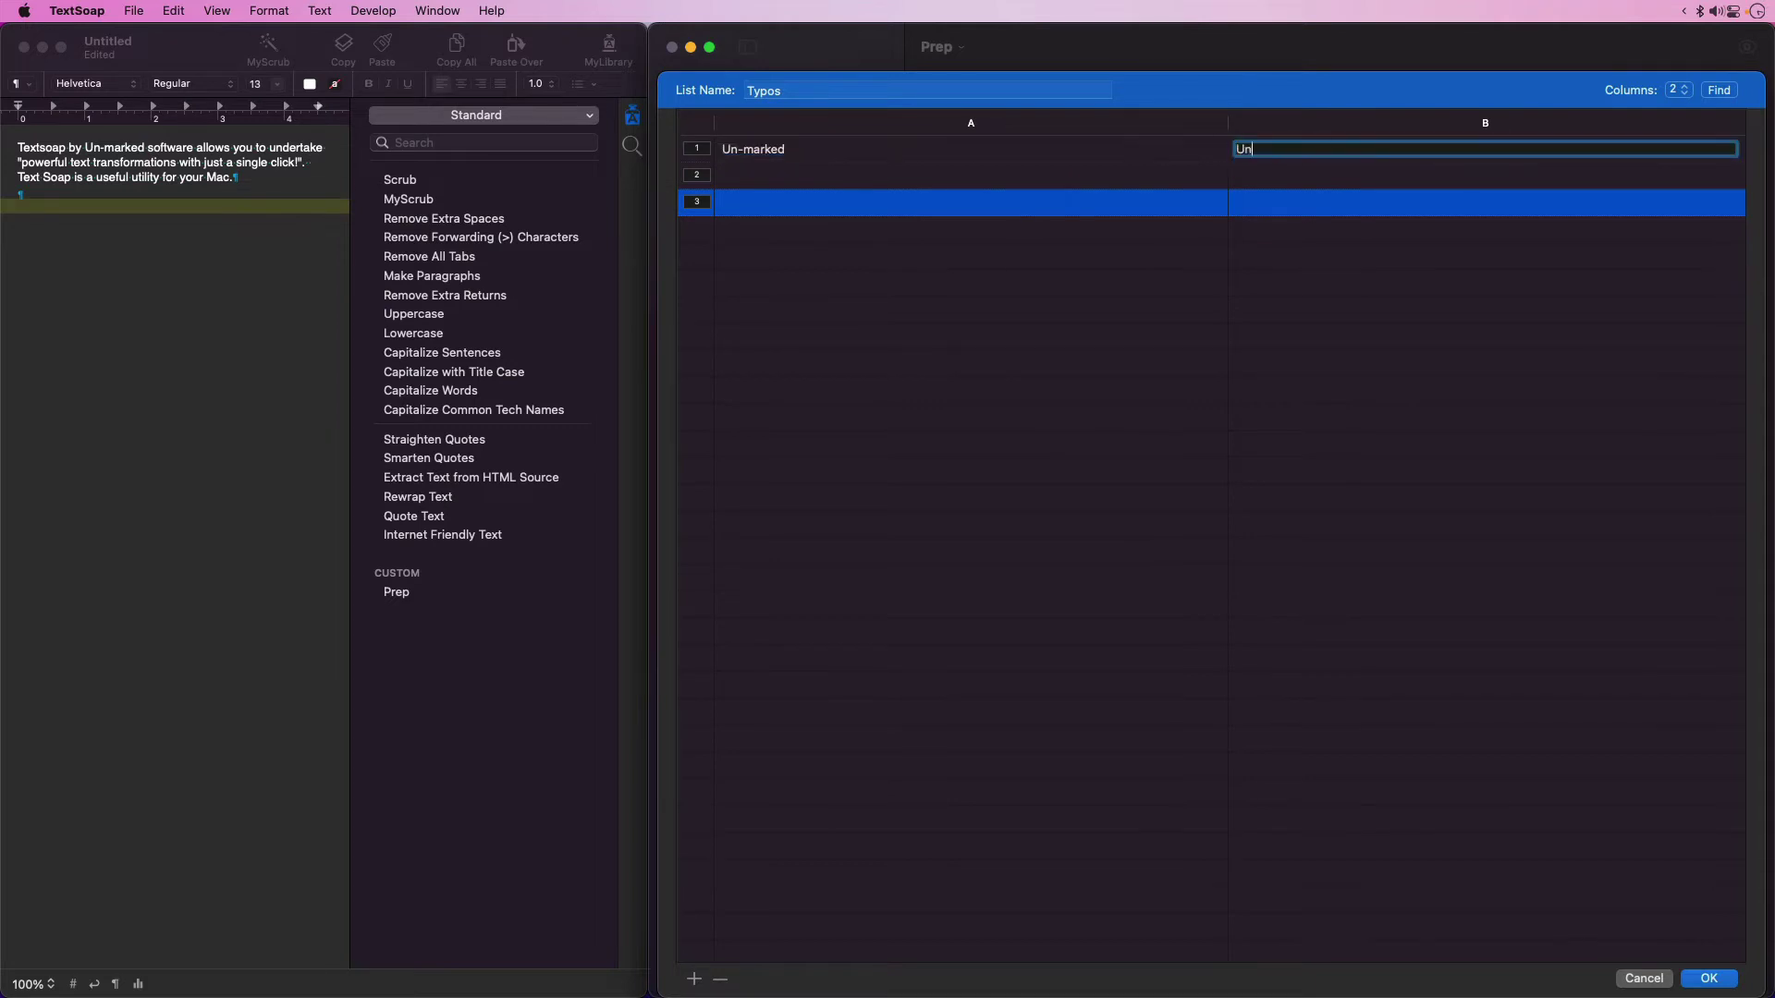
pyautogui.write('marked')
pyautogui.press('Tab')
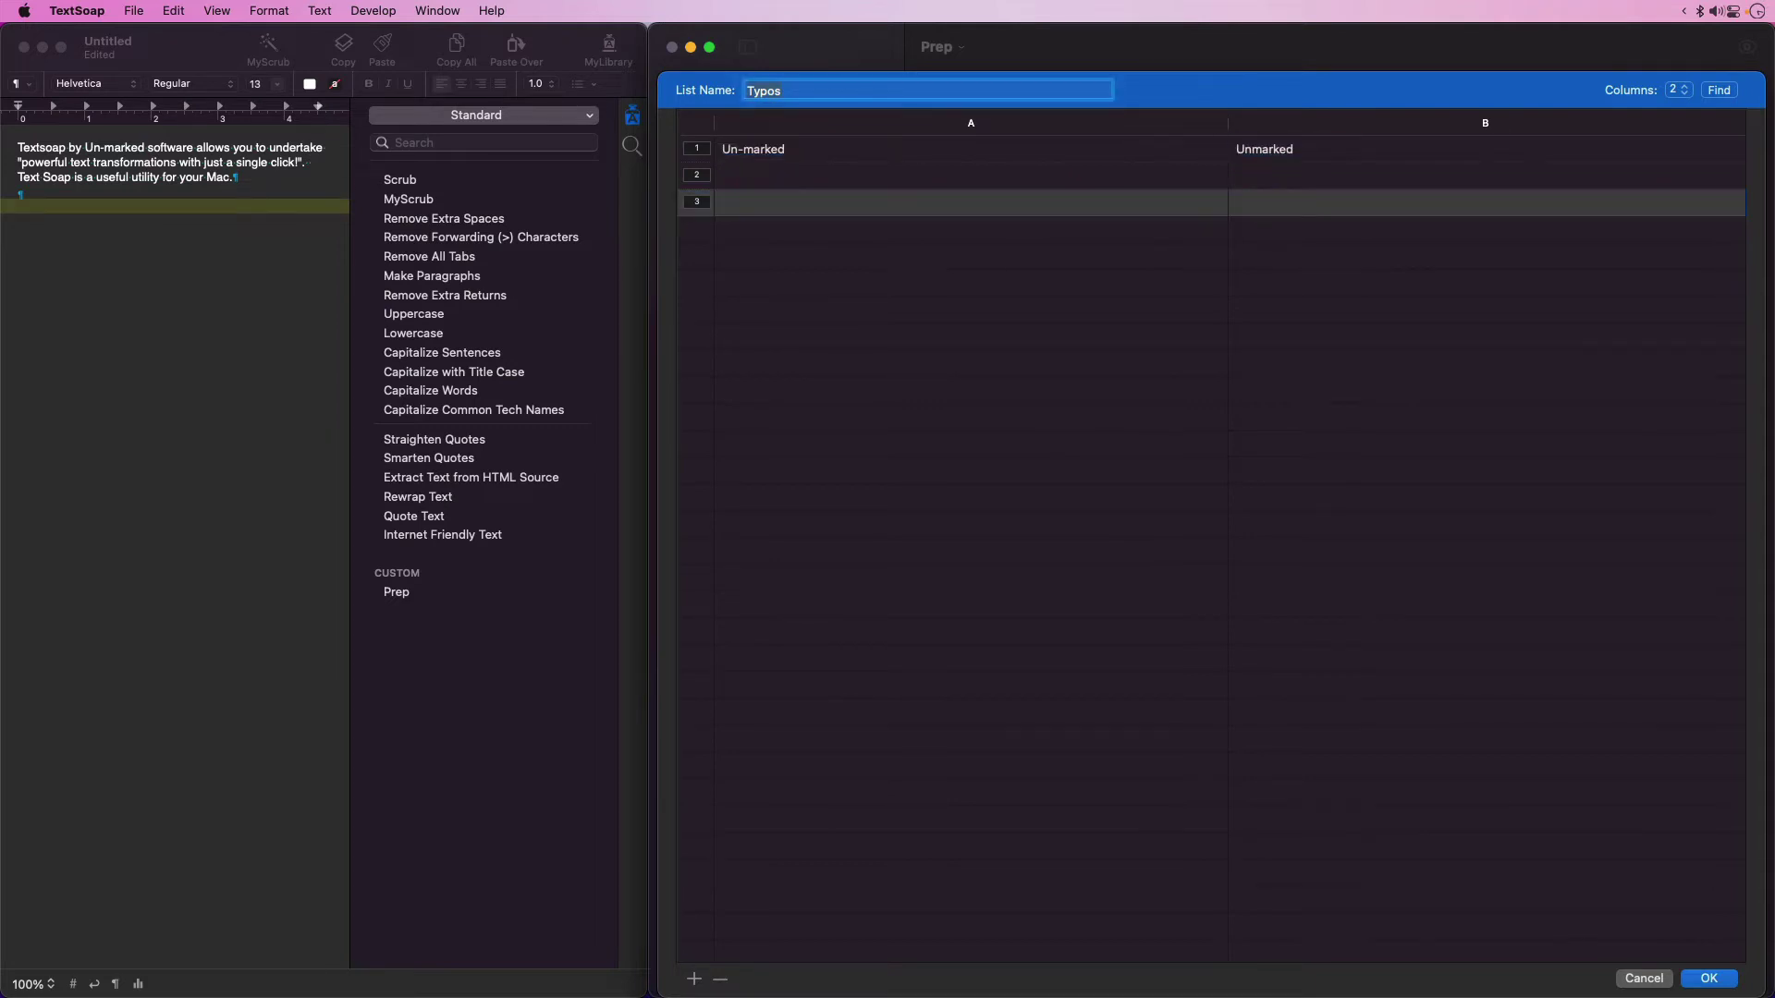
# - Map Text Soap and Textsoap to TextSoap, then confirm the Typos list
pyautogui.doubleClick(781, 175)
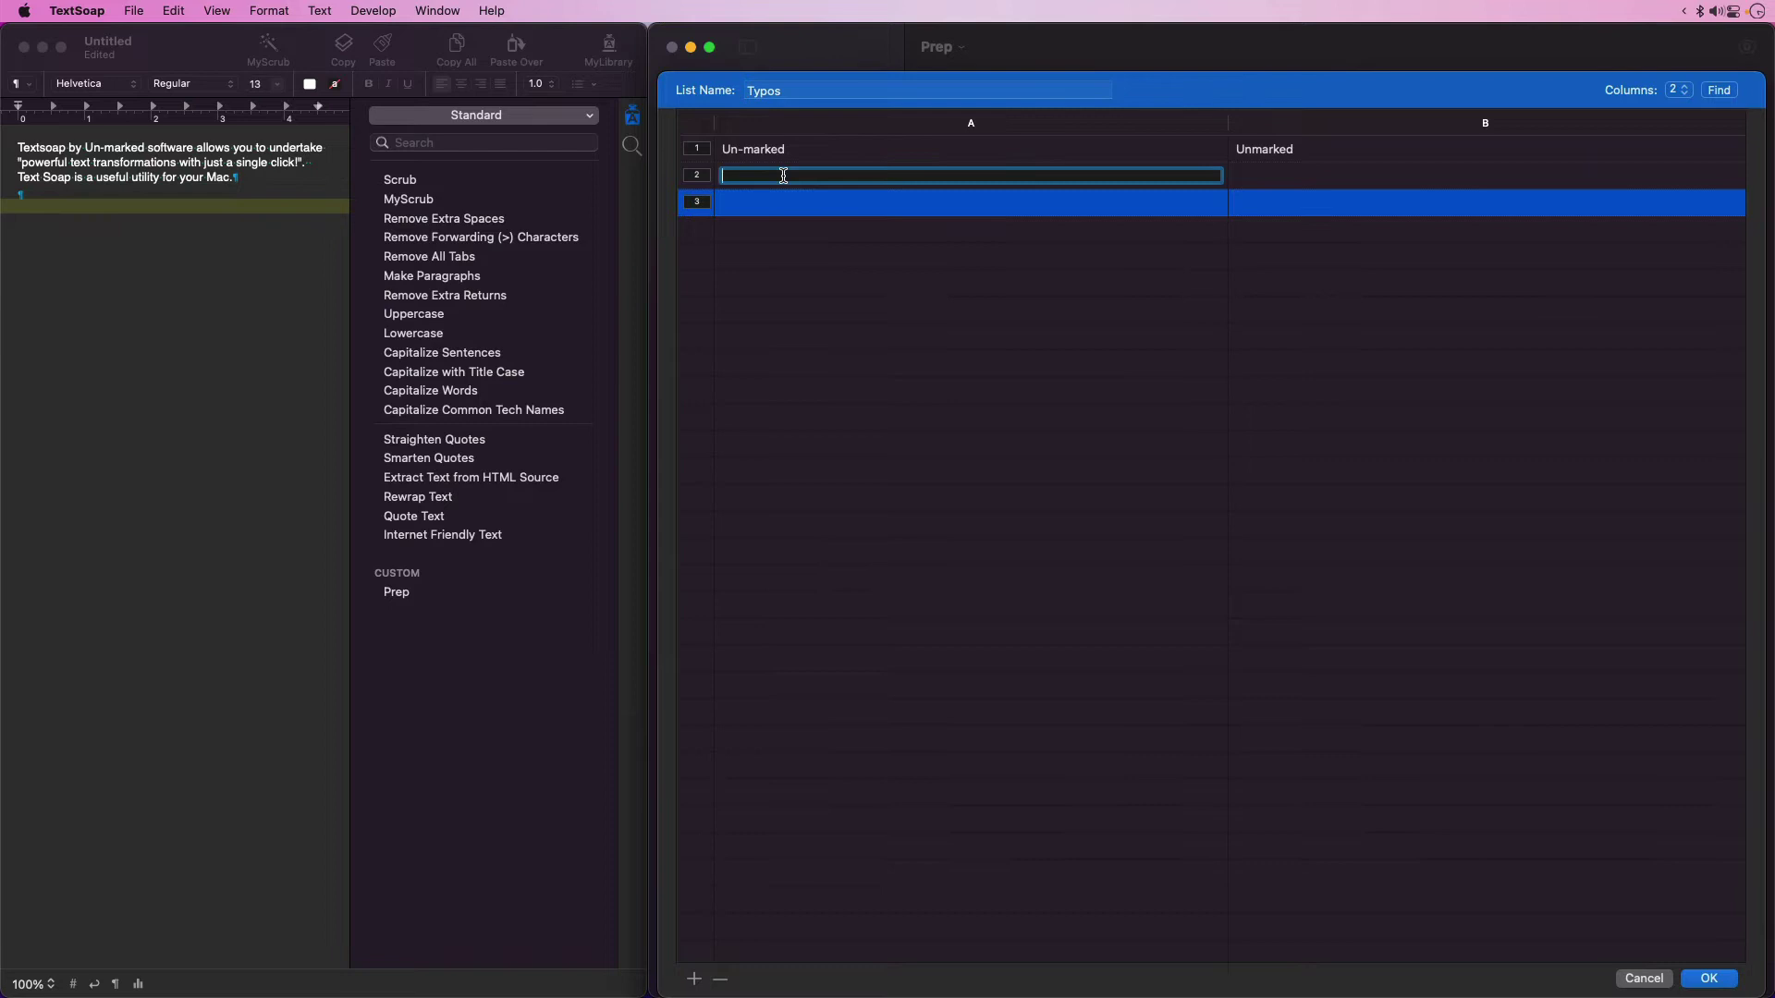
pyautogui.write('Text')
pyautogui.write(' Soap')
pyautogui.doubleClick(1404, 175)
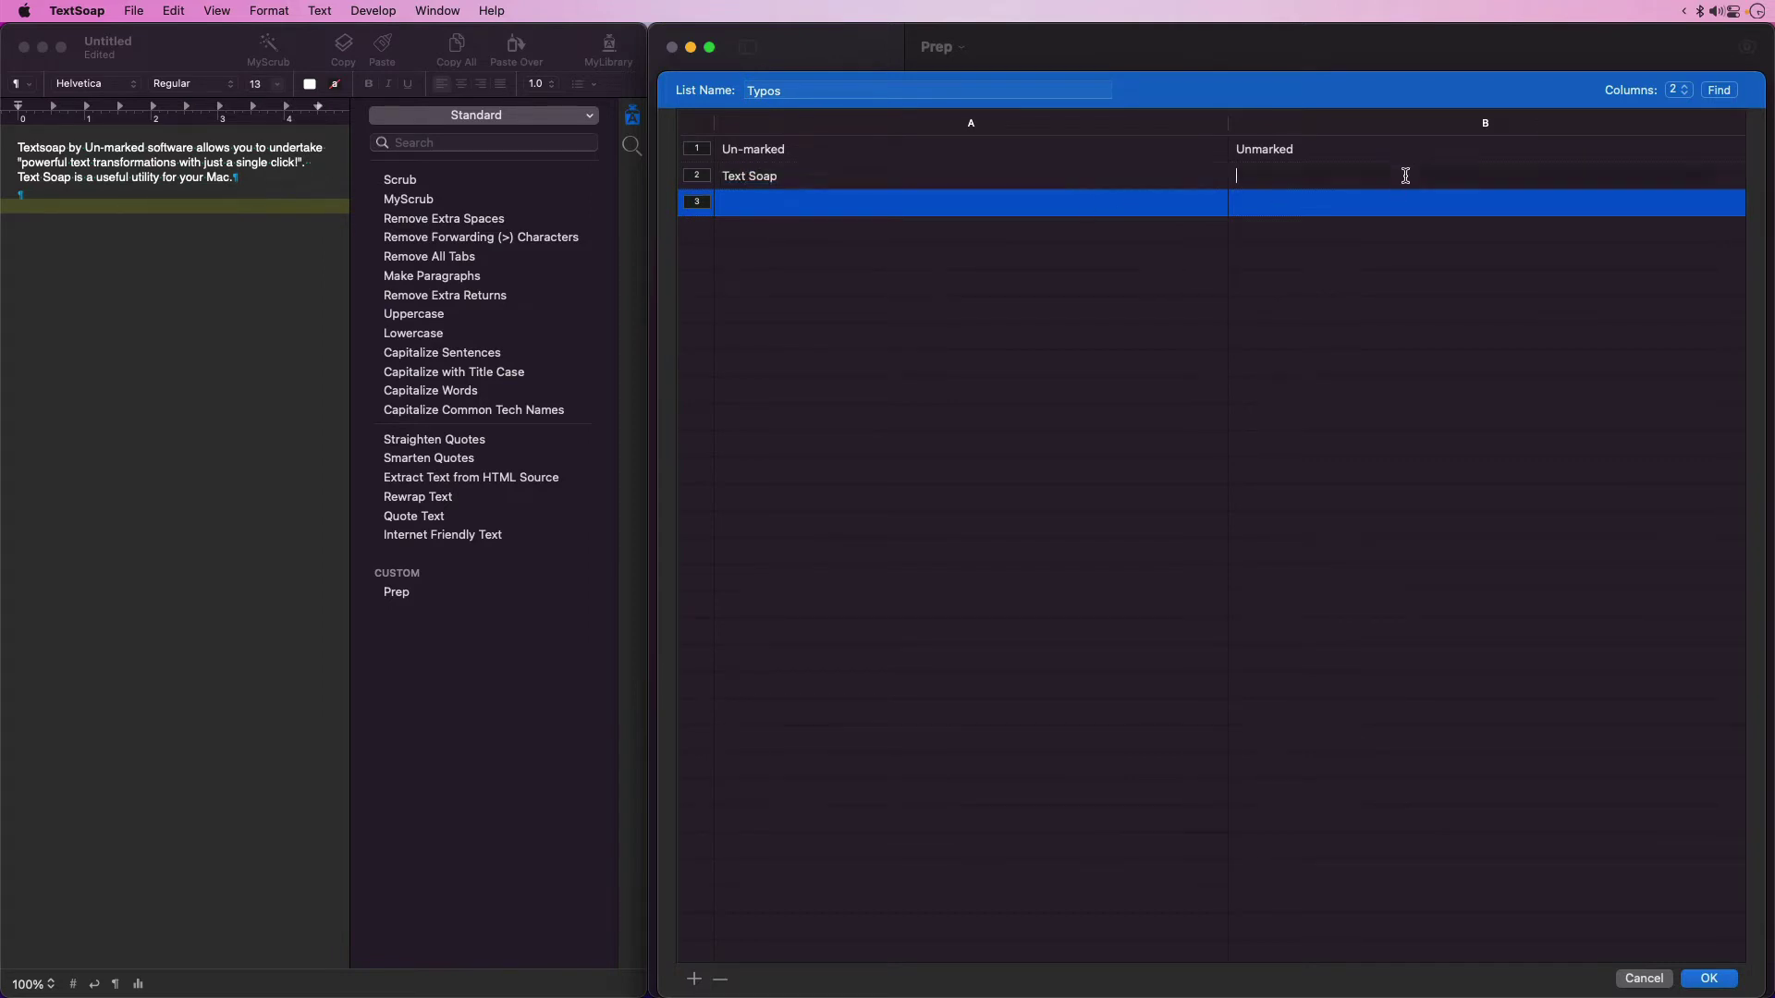
pyautogui.write('TextS')
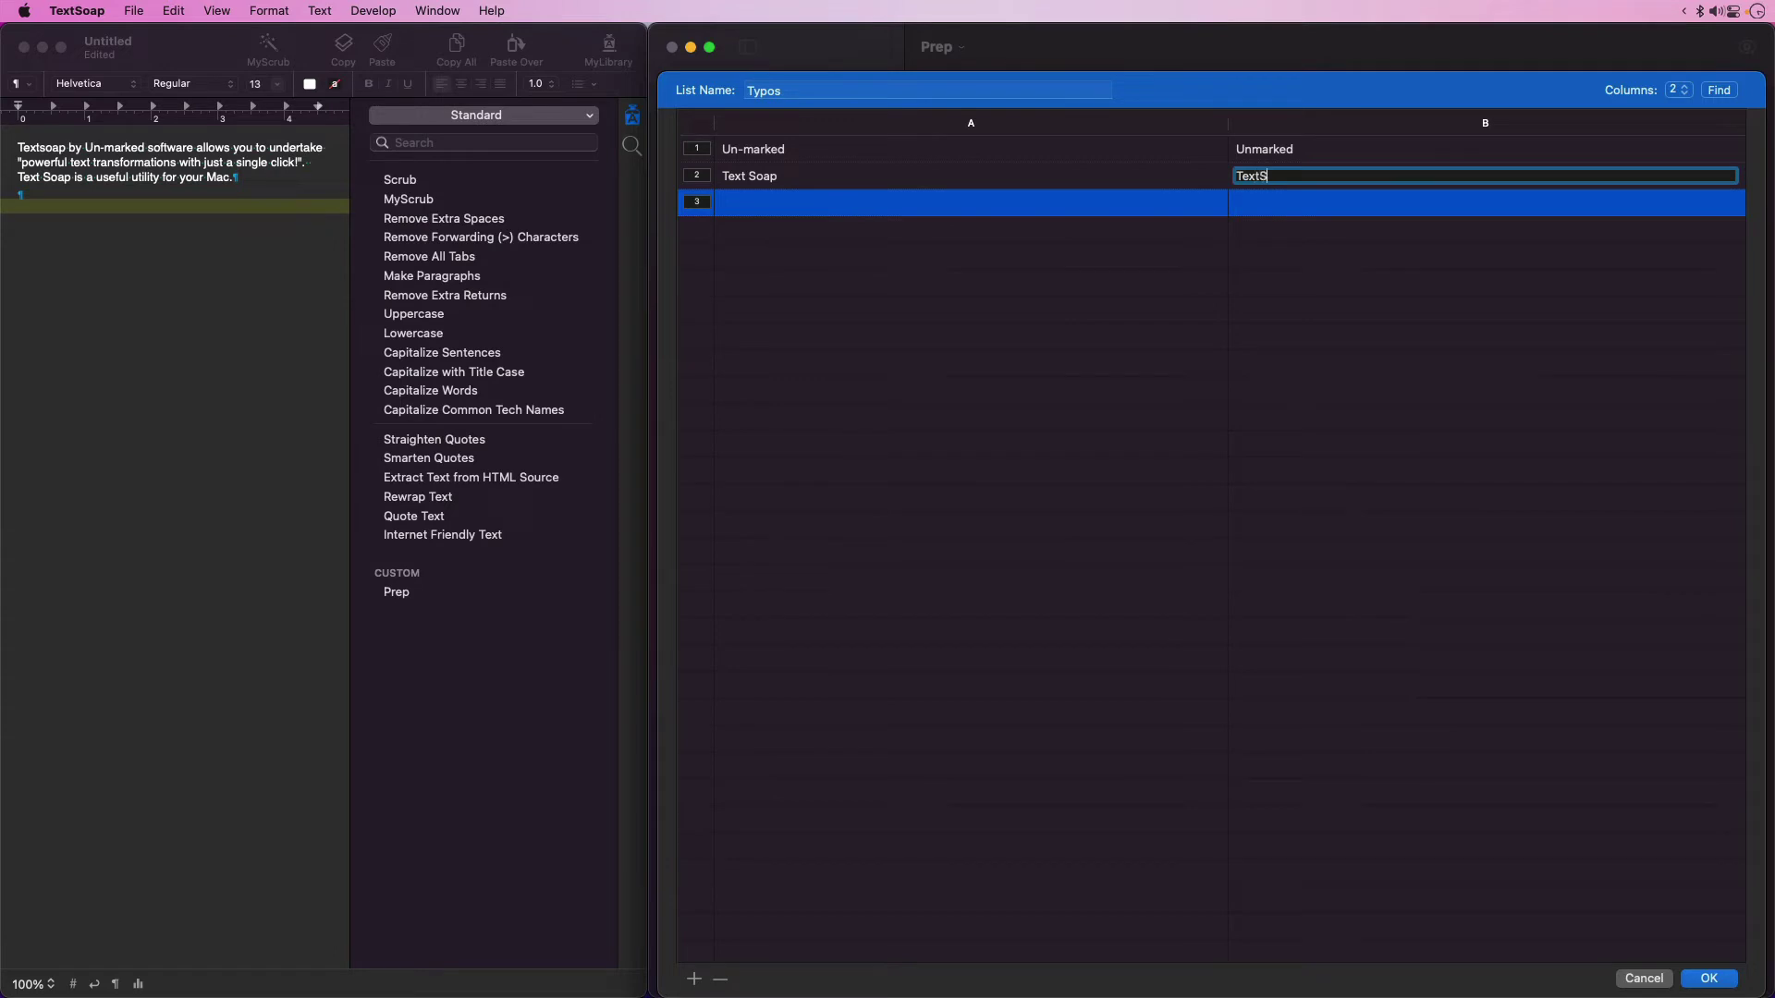
pyautogui.write('oap')
pyautogui.doubleClick(1006, 201)
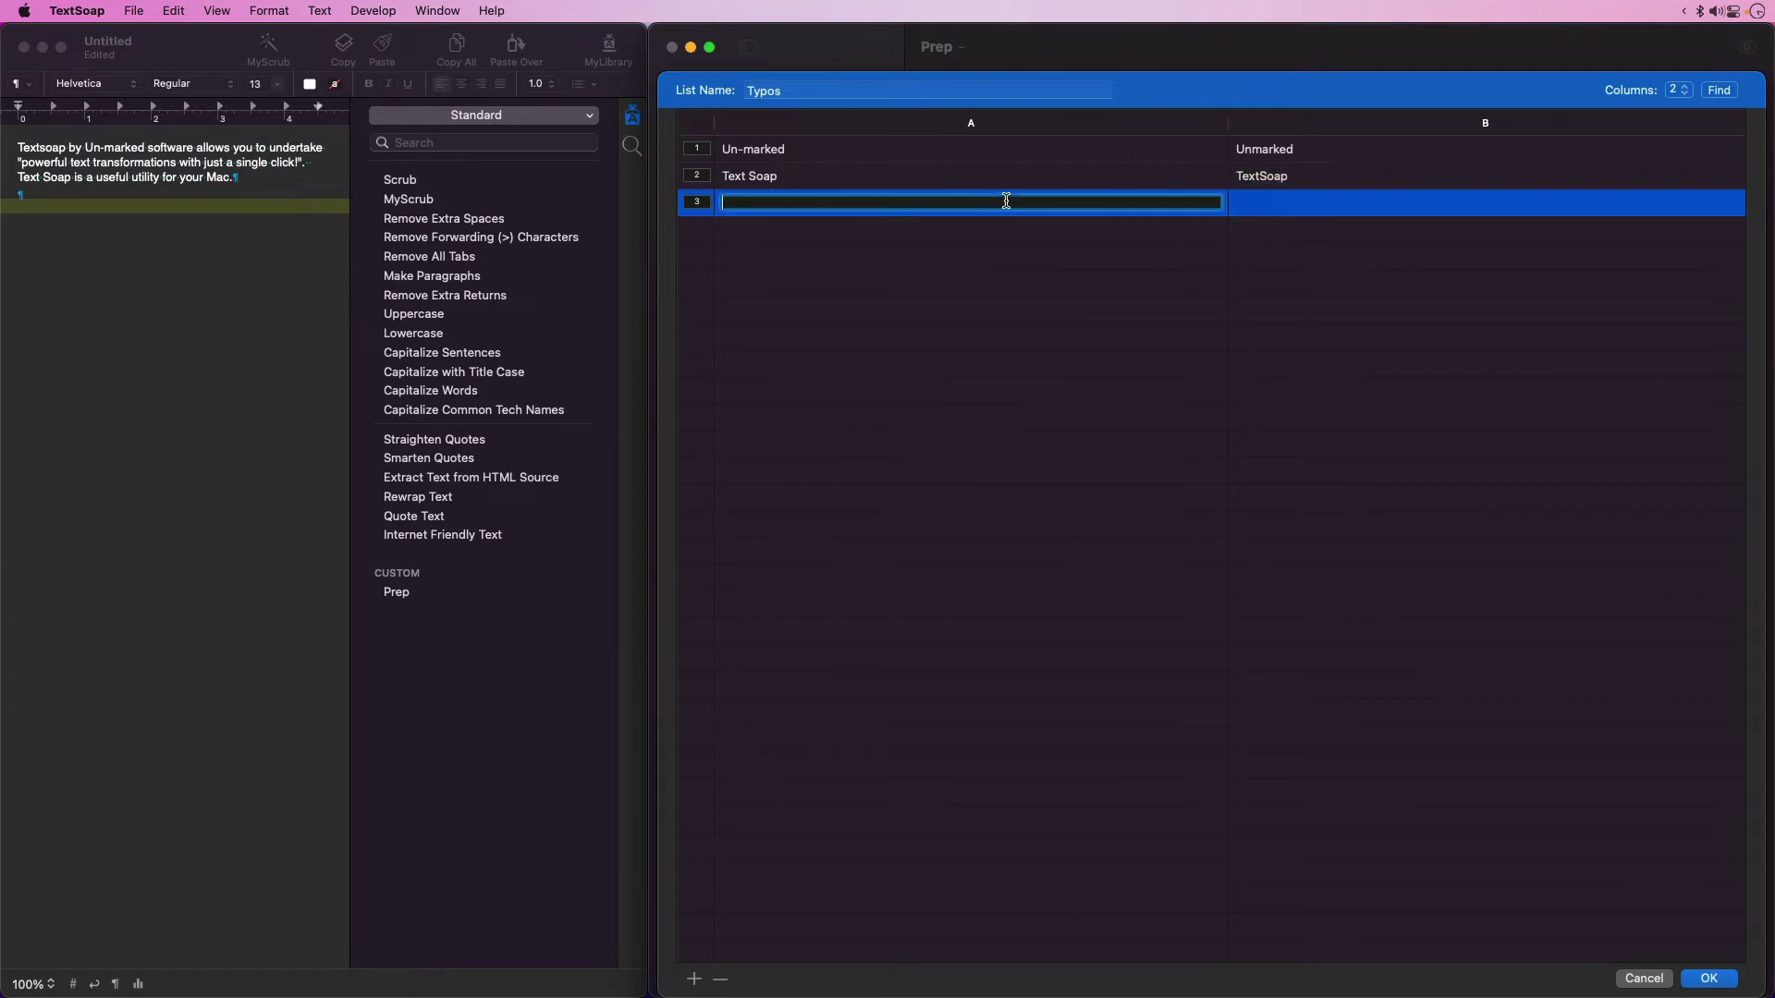
pyautogui.write('Textsoa')
pyautogui.write('p')
pyautogui.doubleClick(1276, 201)
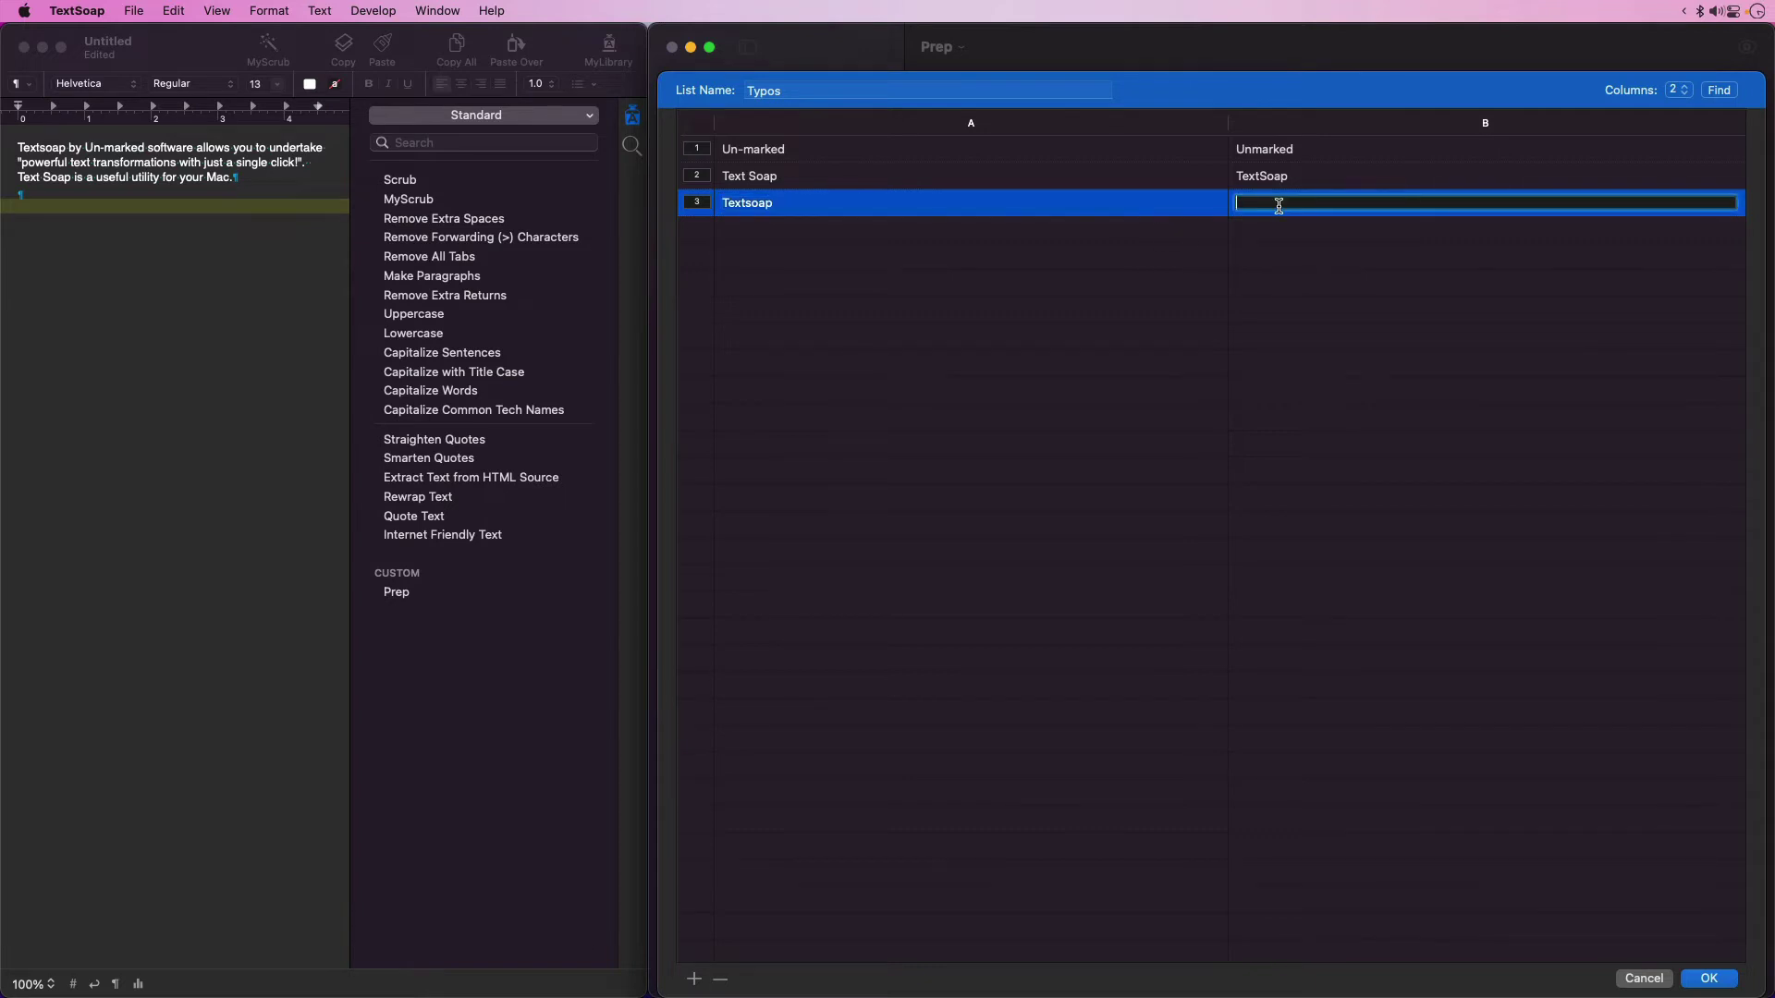
pyautogui.write('TextSo')
pyautogui.write('ap')
pyautogui.click(1710, 978)
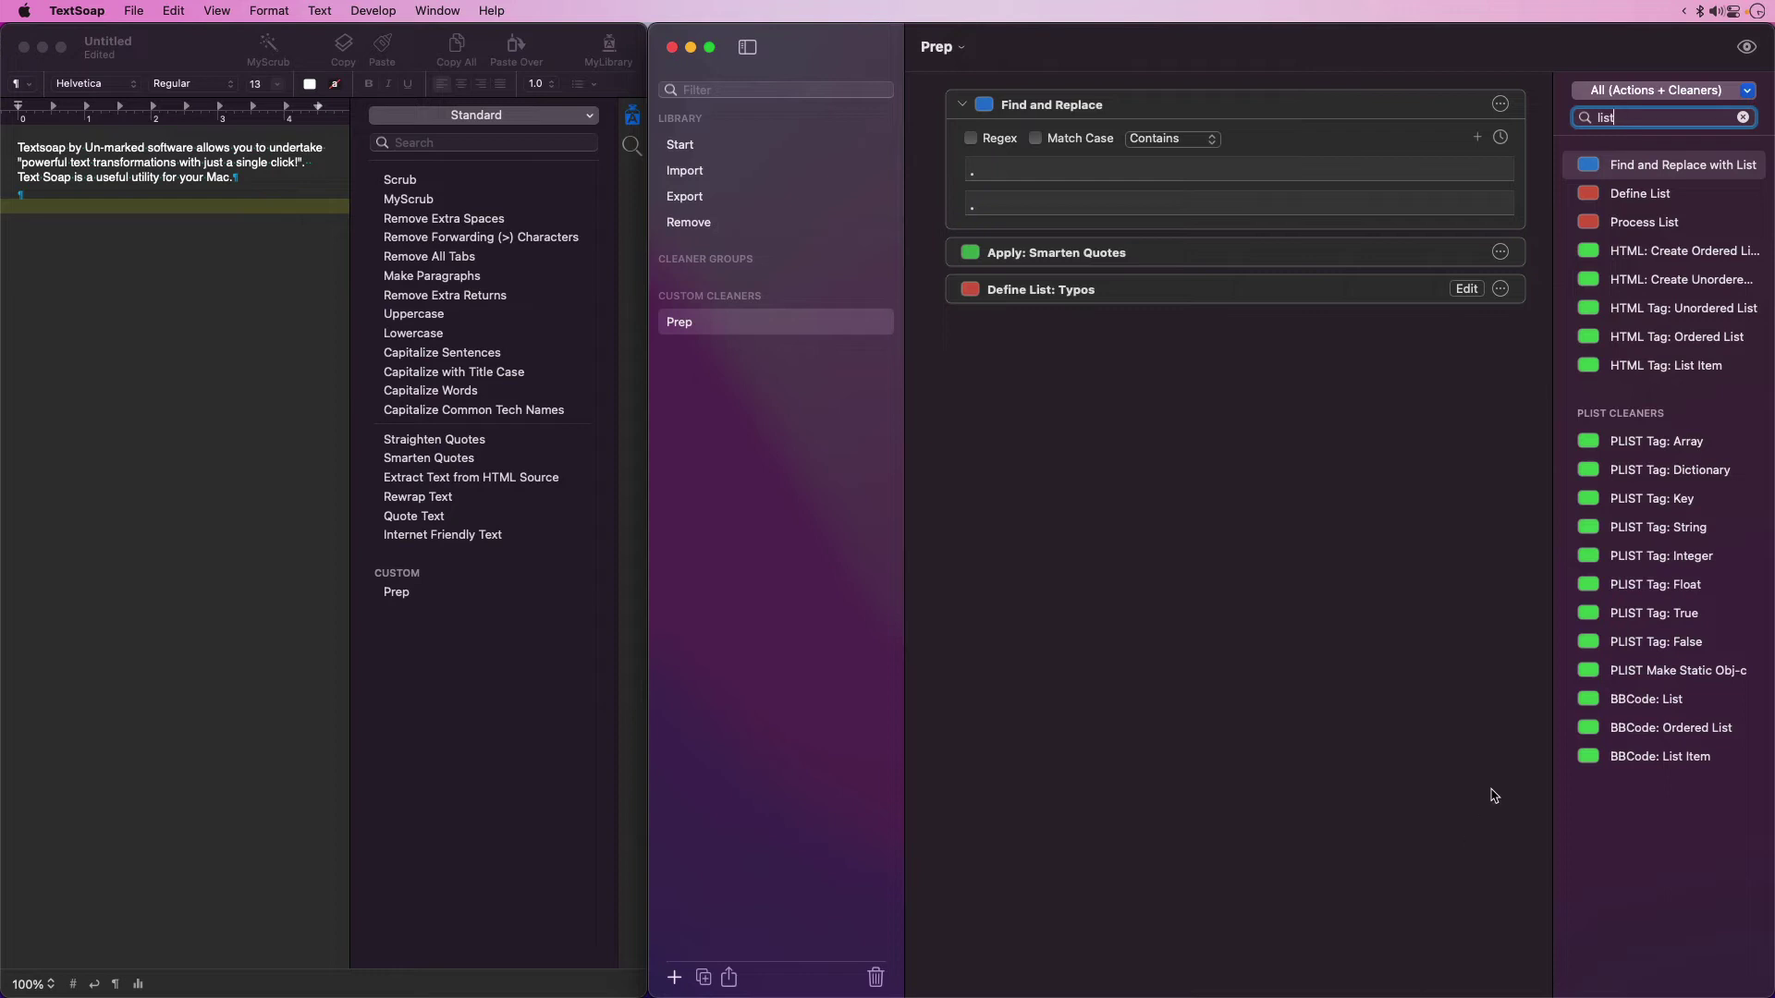
# - Add a Process List step for Typos containing Find and Replace with List ($v{A} to $v{B})
pyautogui.moveTo(1650, 219); pyautogui.dragTo(1181, 357)
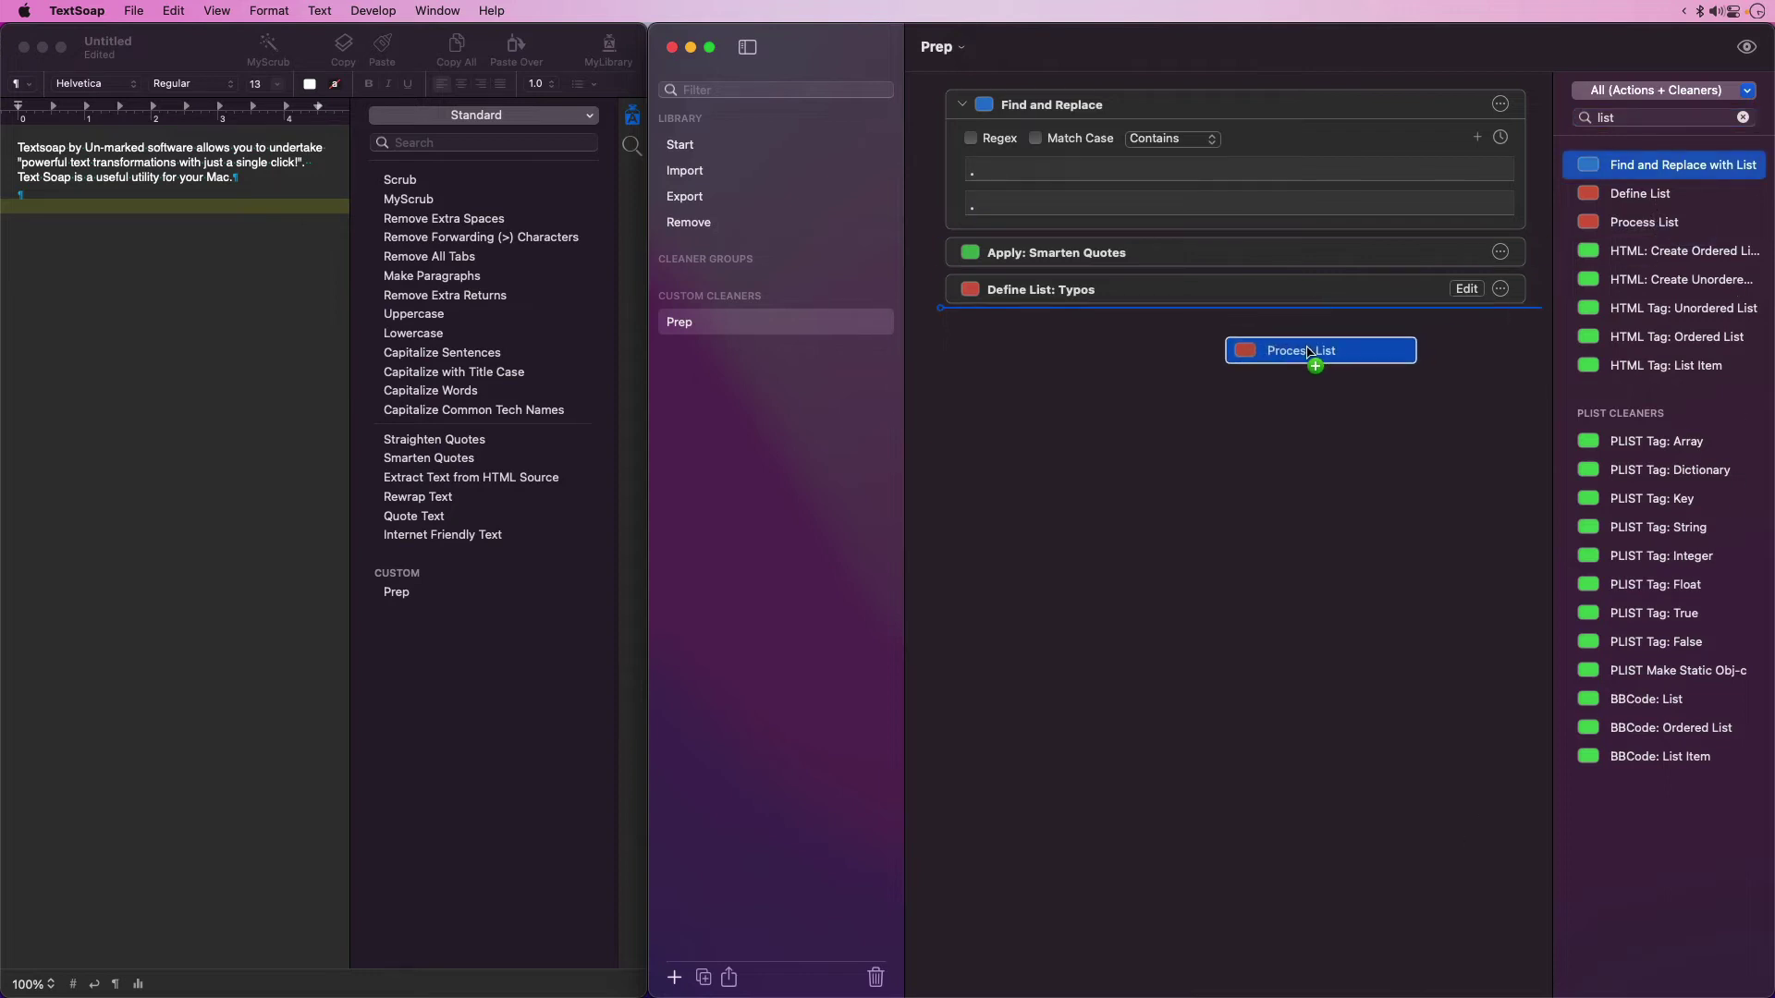
pyautogui.click(1123, 327)
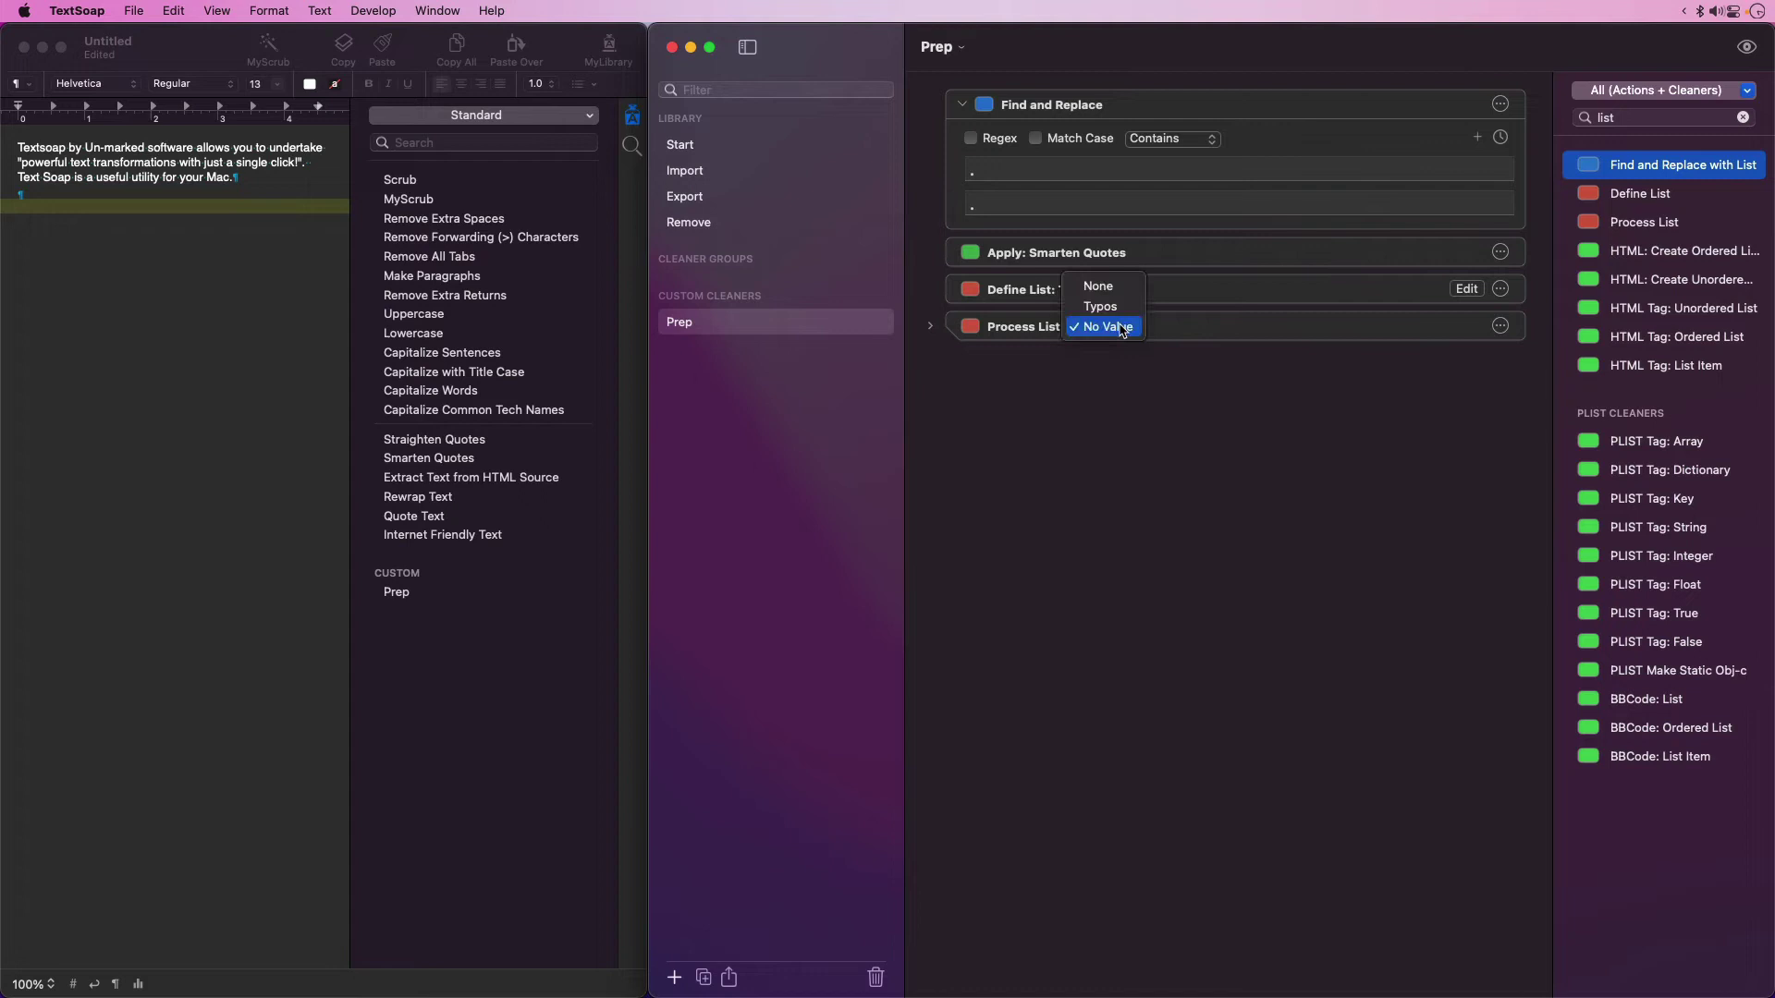
pyautogui.click(1124, 314)
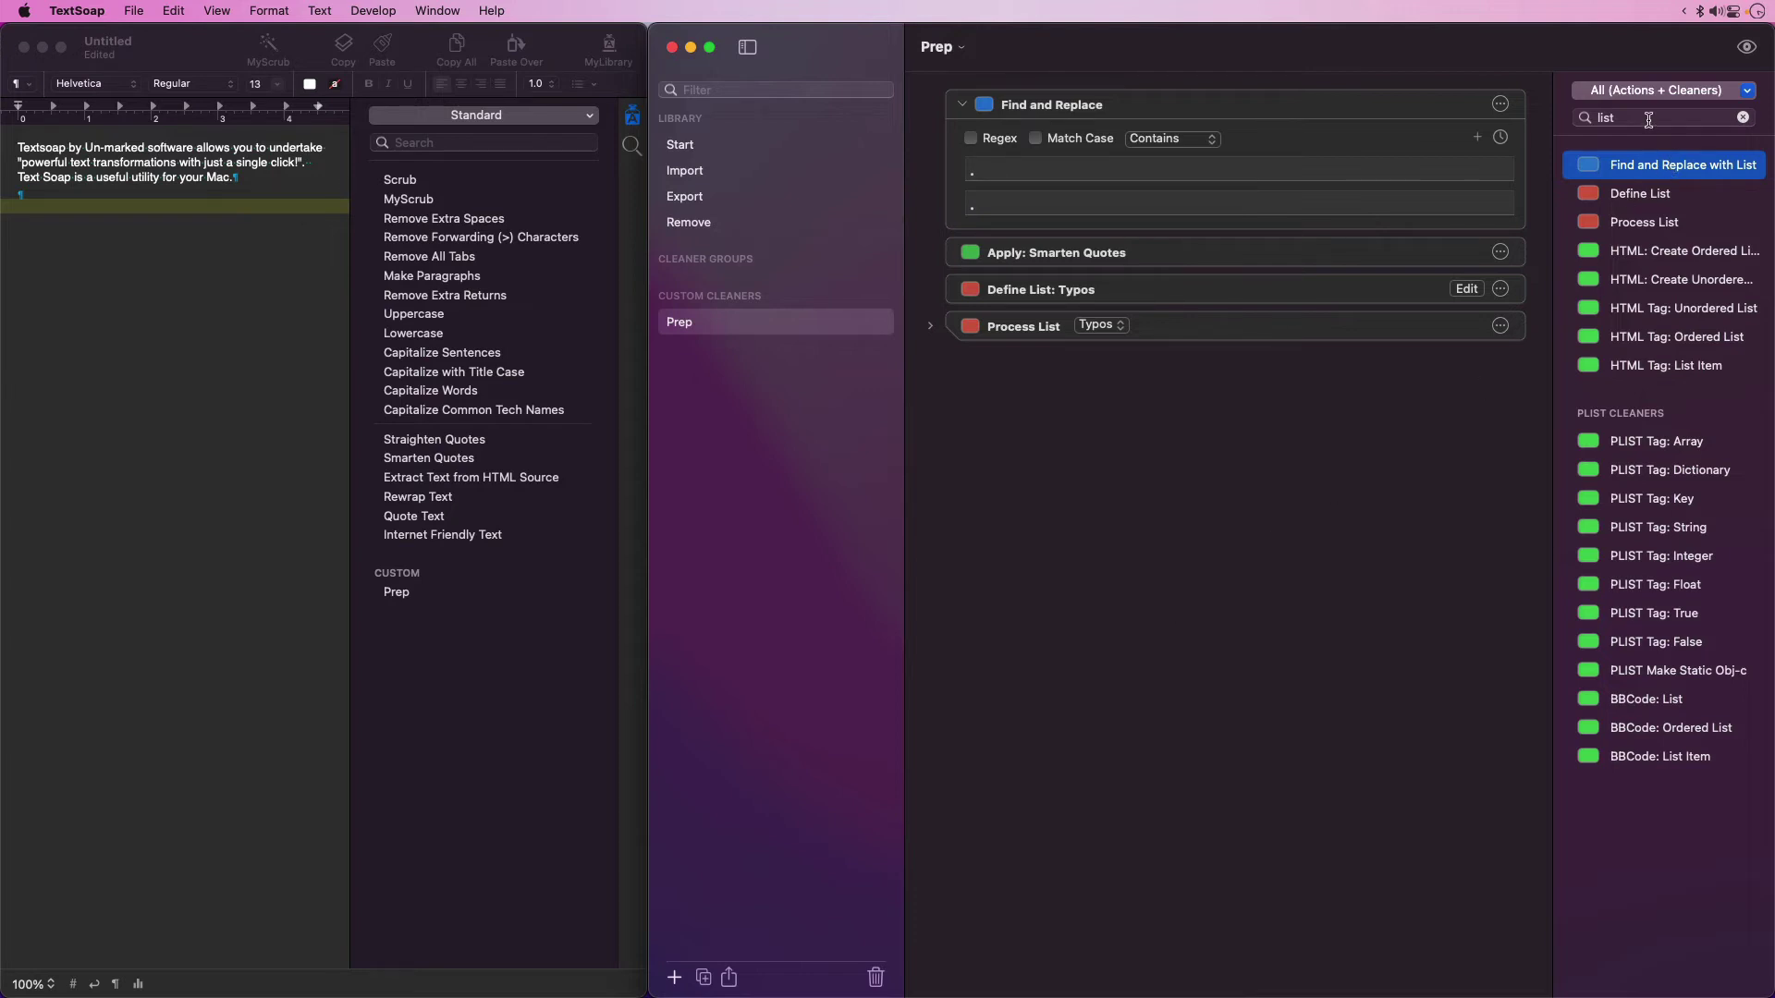
pyautogui.moveTo(1664, 165); pyautogui.dragTo(1323, 328)
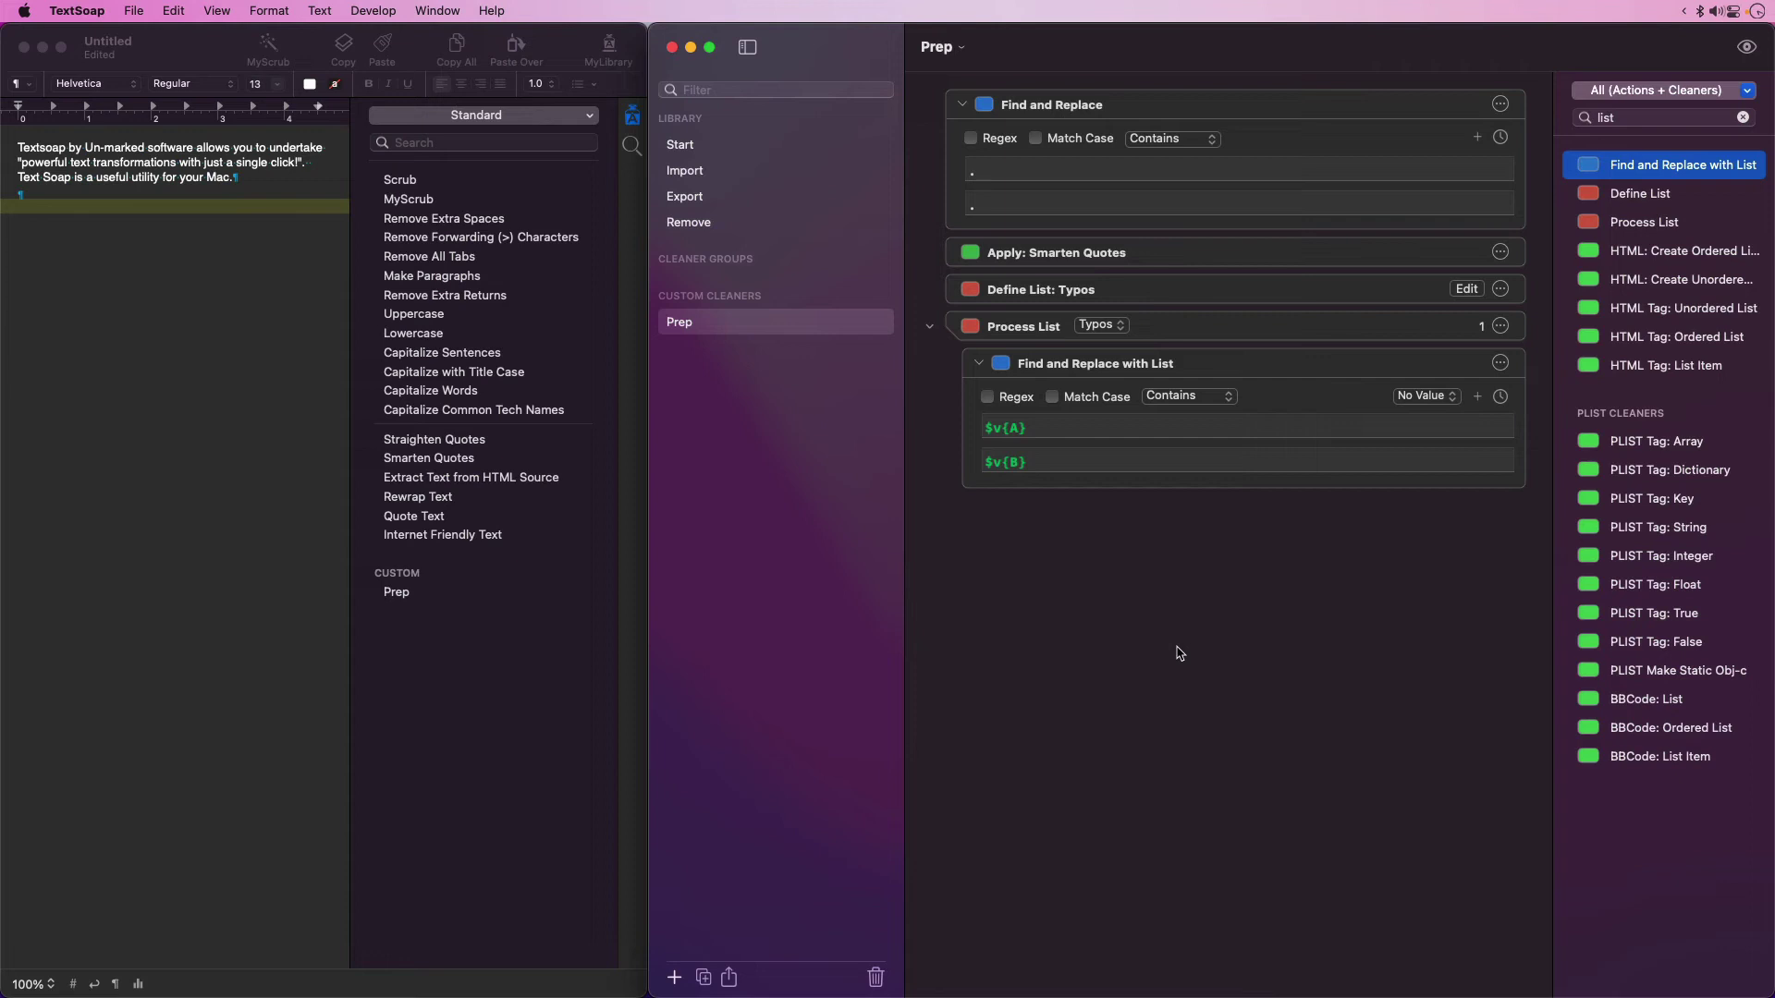
pyautogui.click(1644, 118)
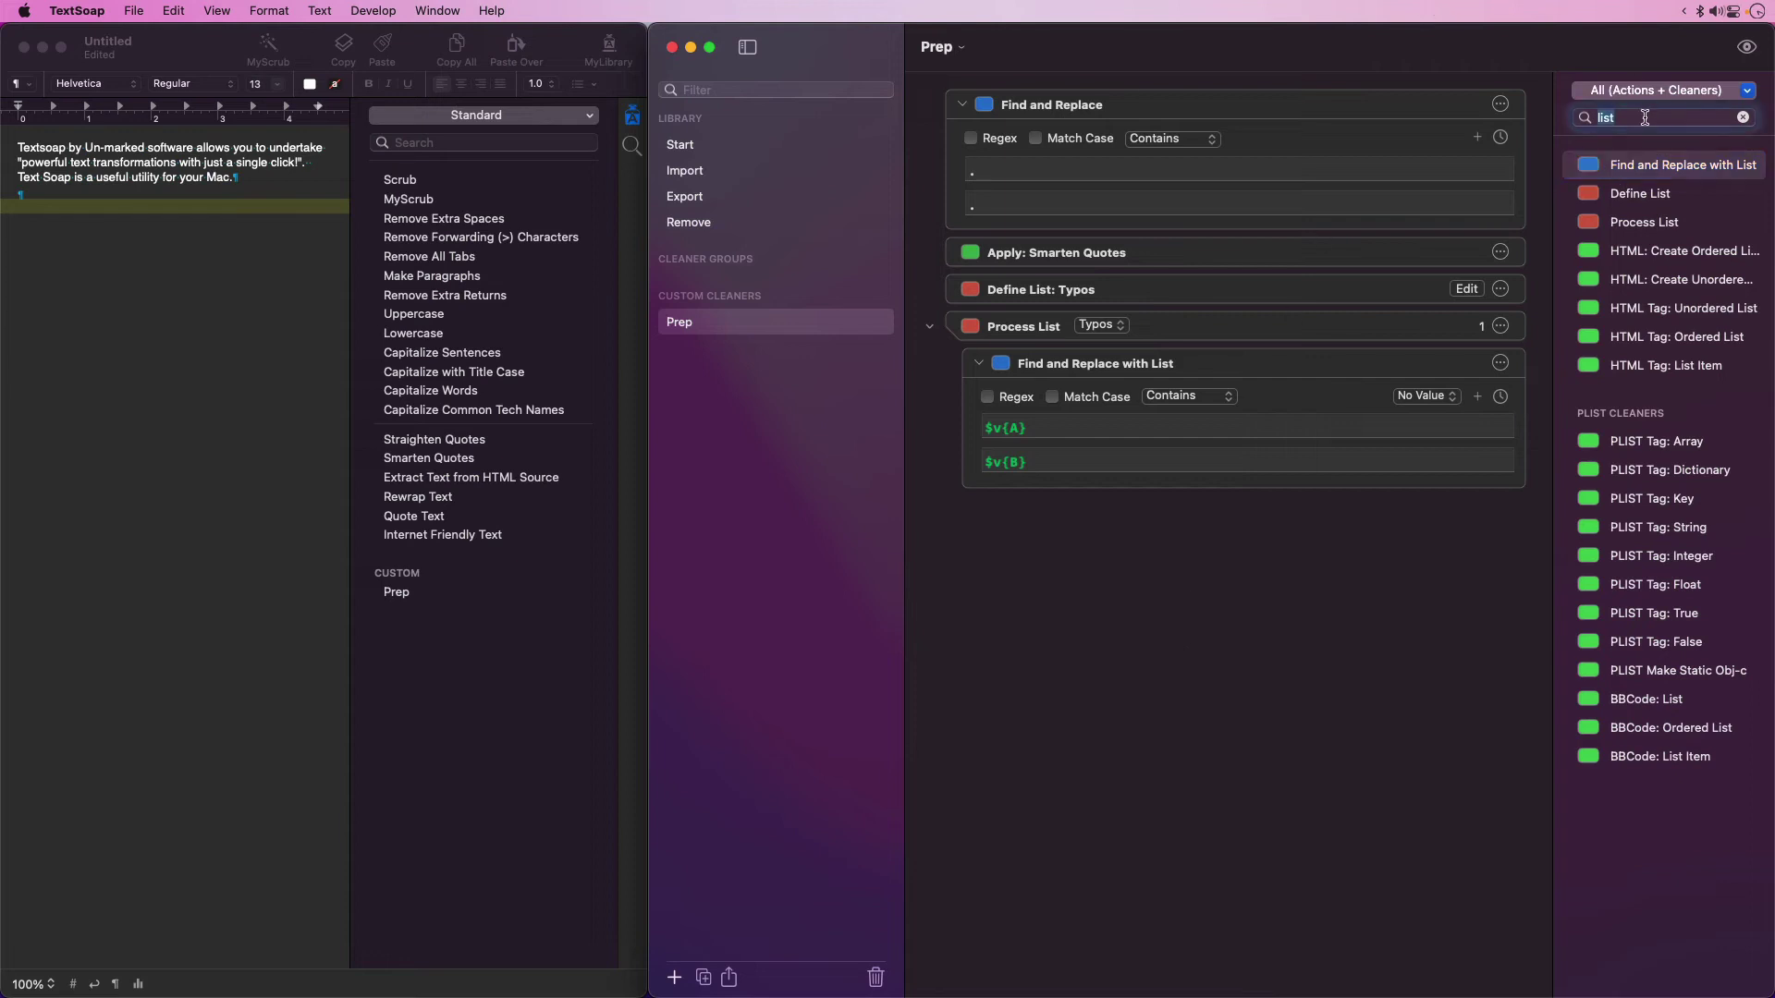
pyautogui.write('hyperli')
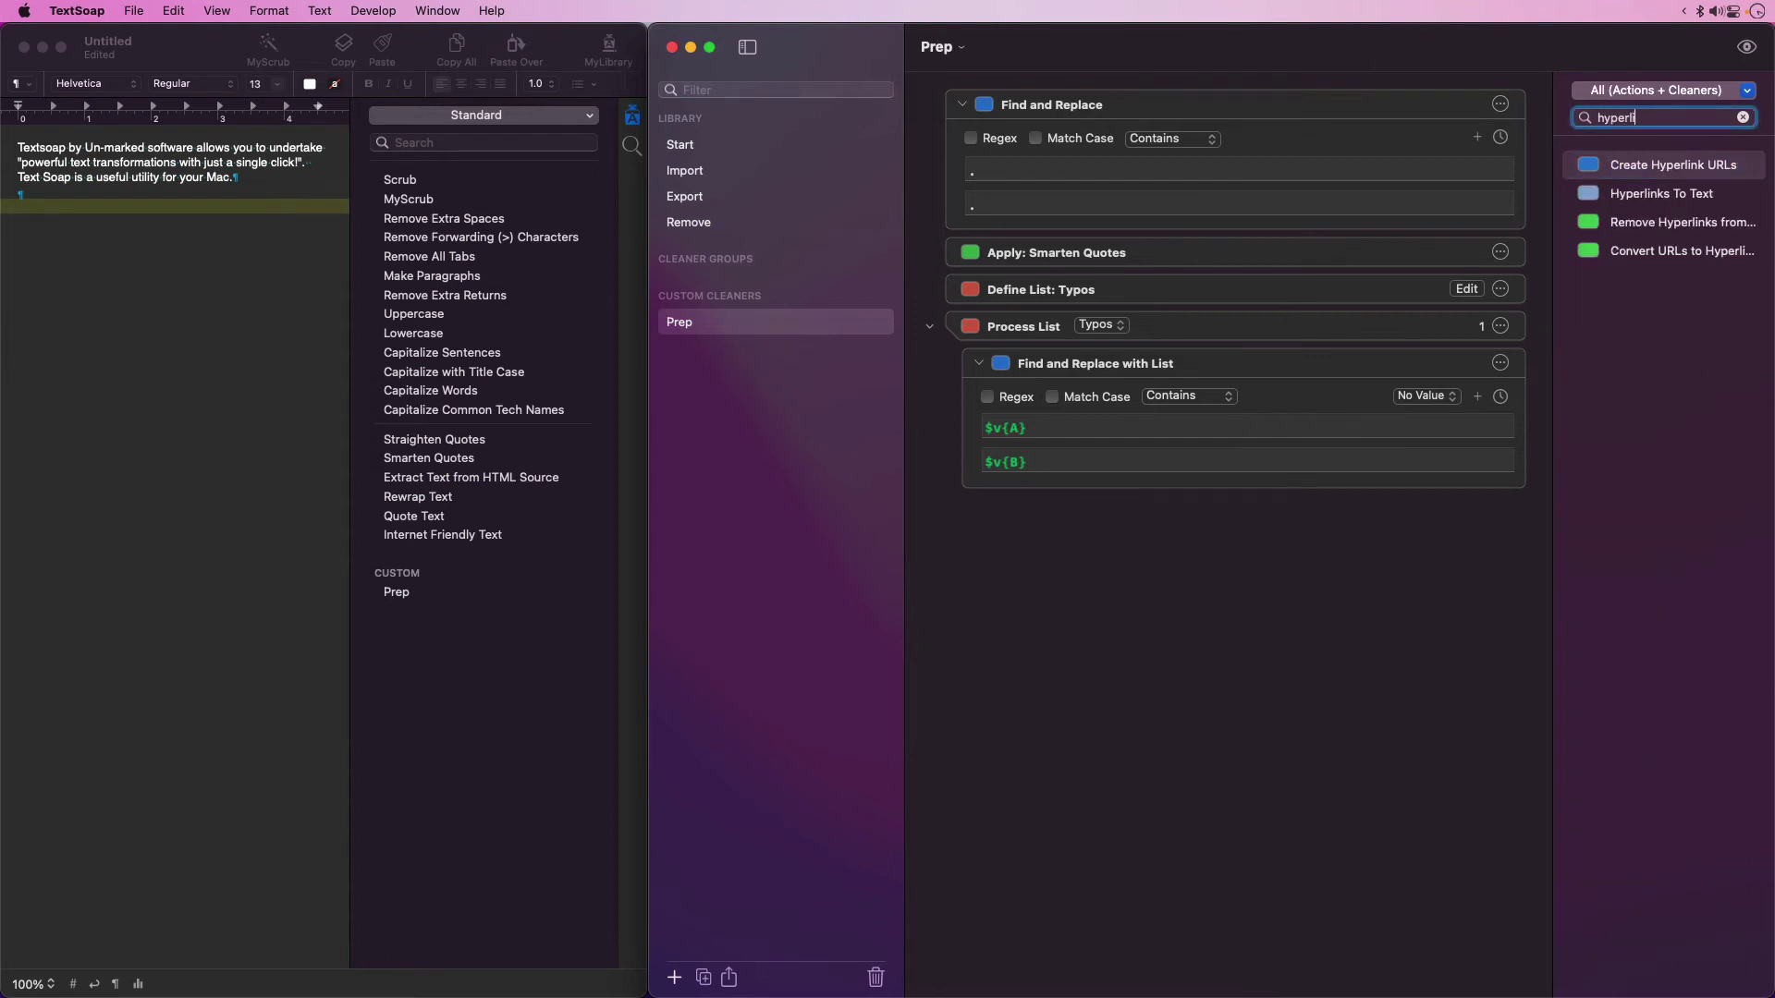
pyautogui.write('nk')
pyautogui.click(1626, 159)
pyautogui.doubleClick(1626, 159)
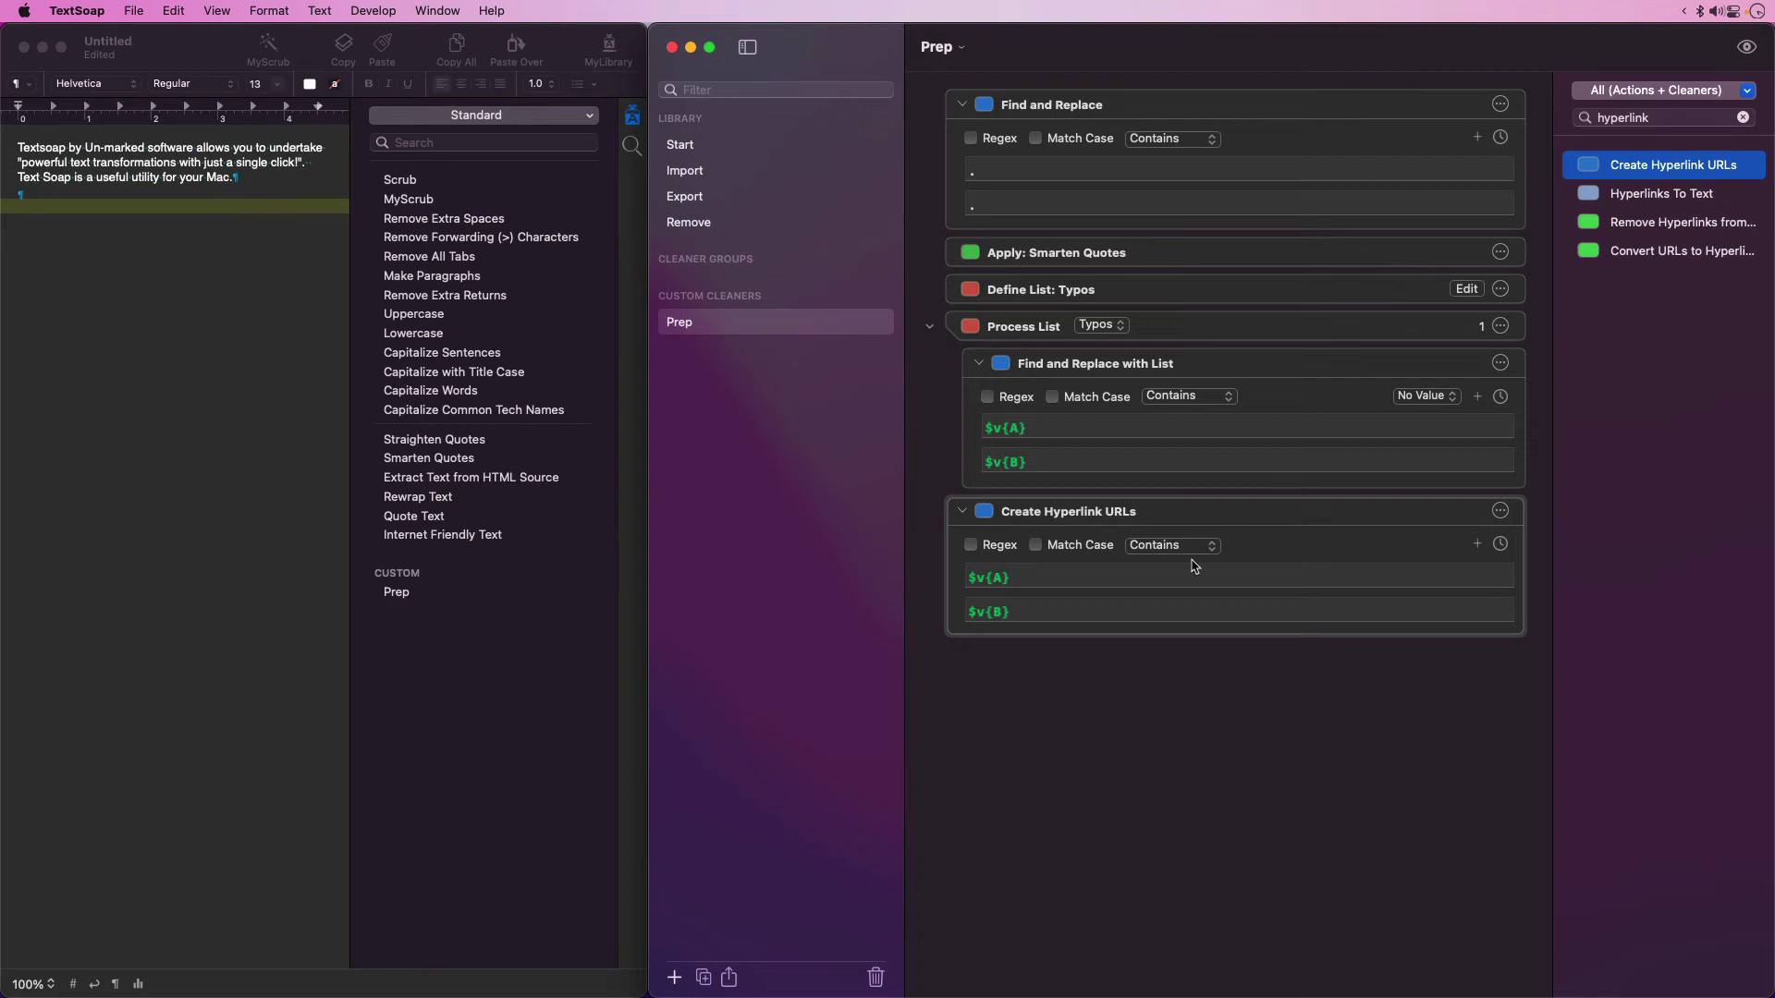
pyautogui.click(1157, 576)
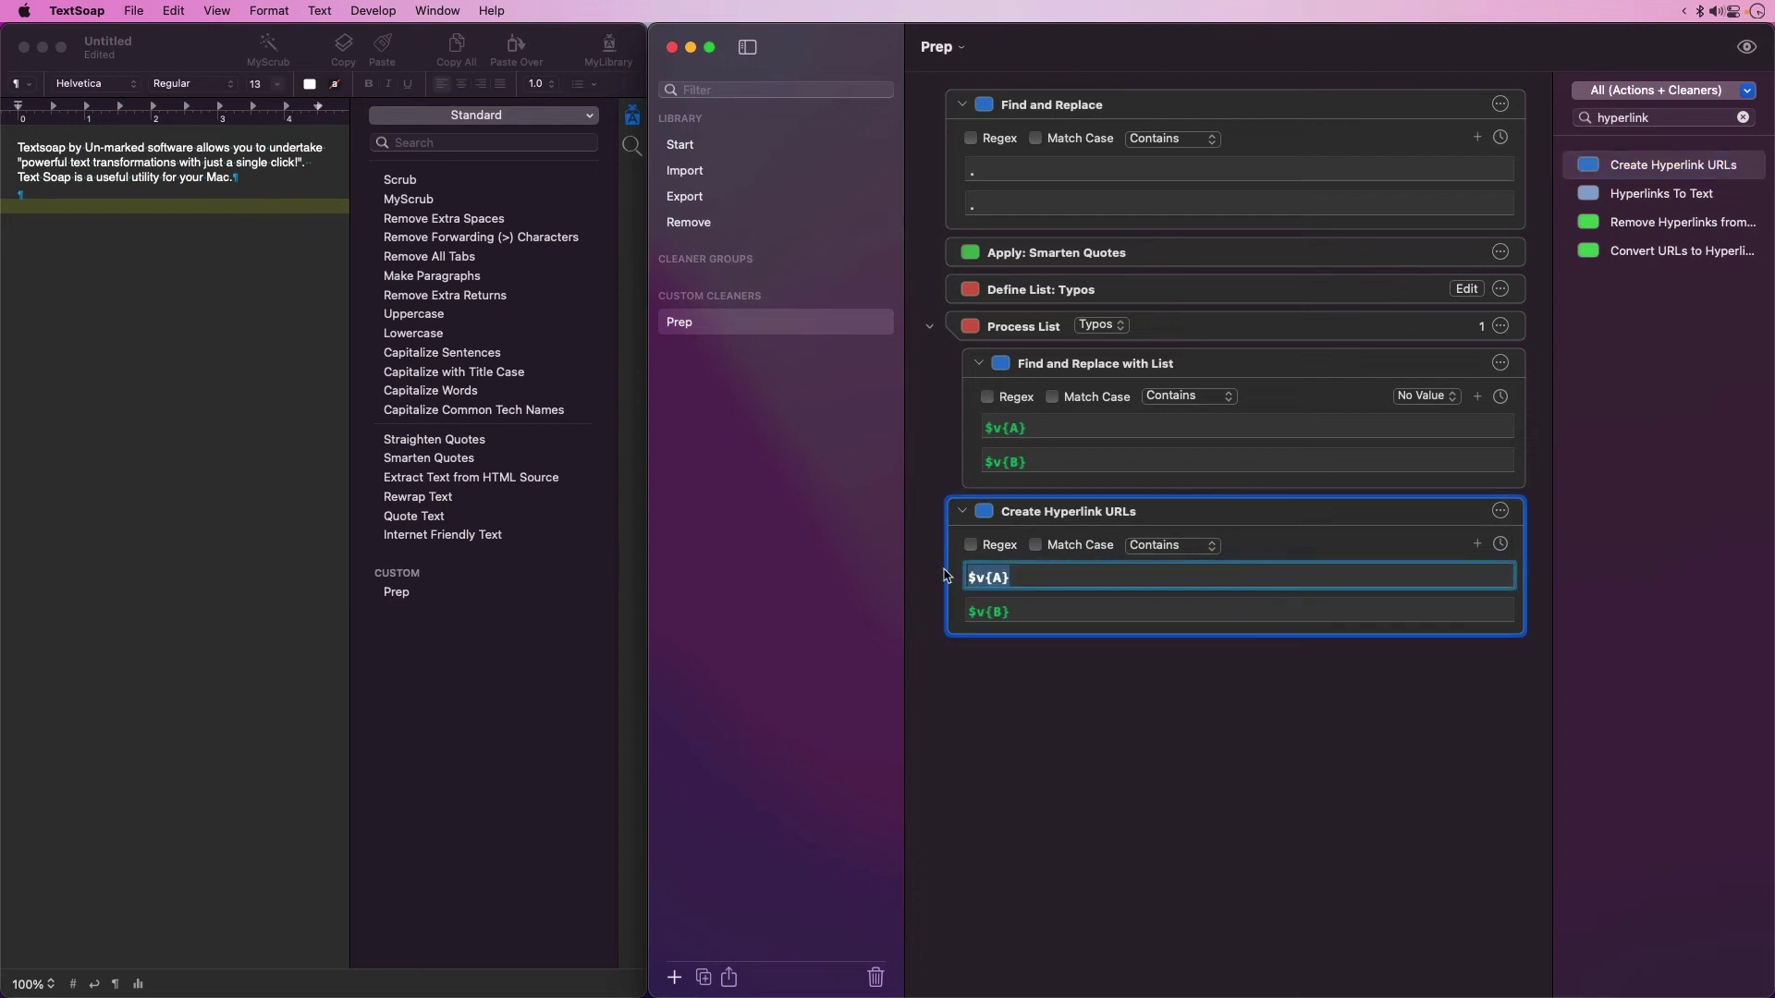
pyautogui.write('TextS')
pyautogui.write('oap')
pyautogui.moveTo(1027, 608); pyautogui.dragTo(948, 608)
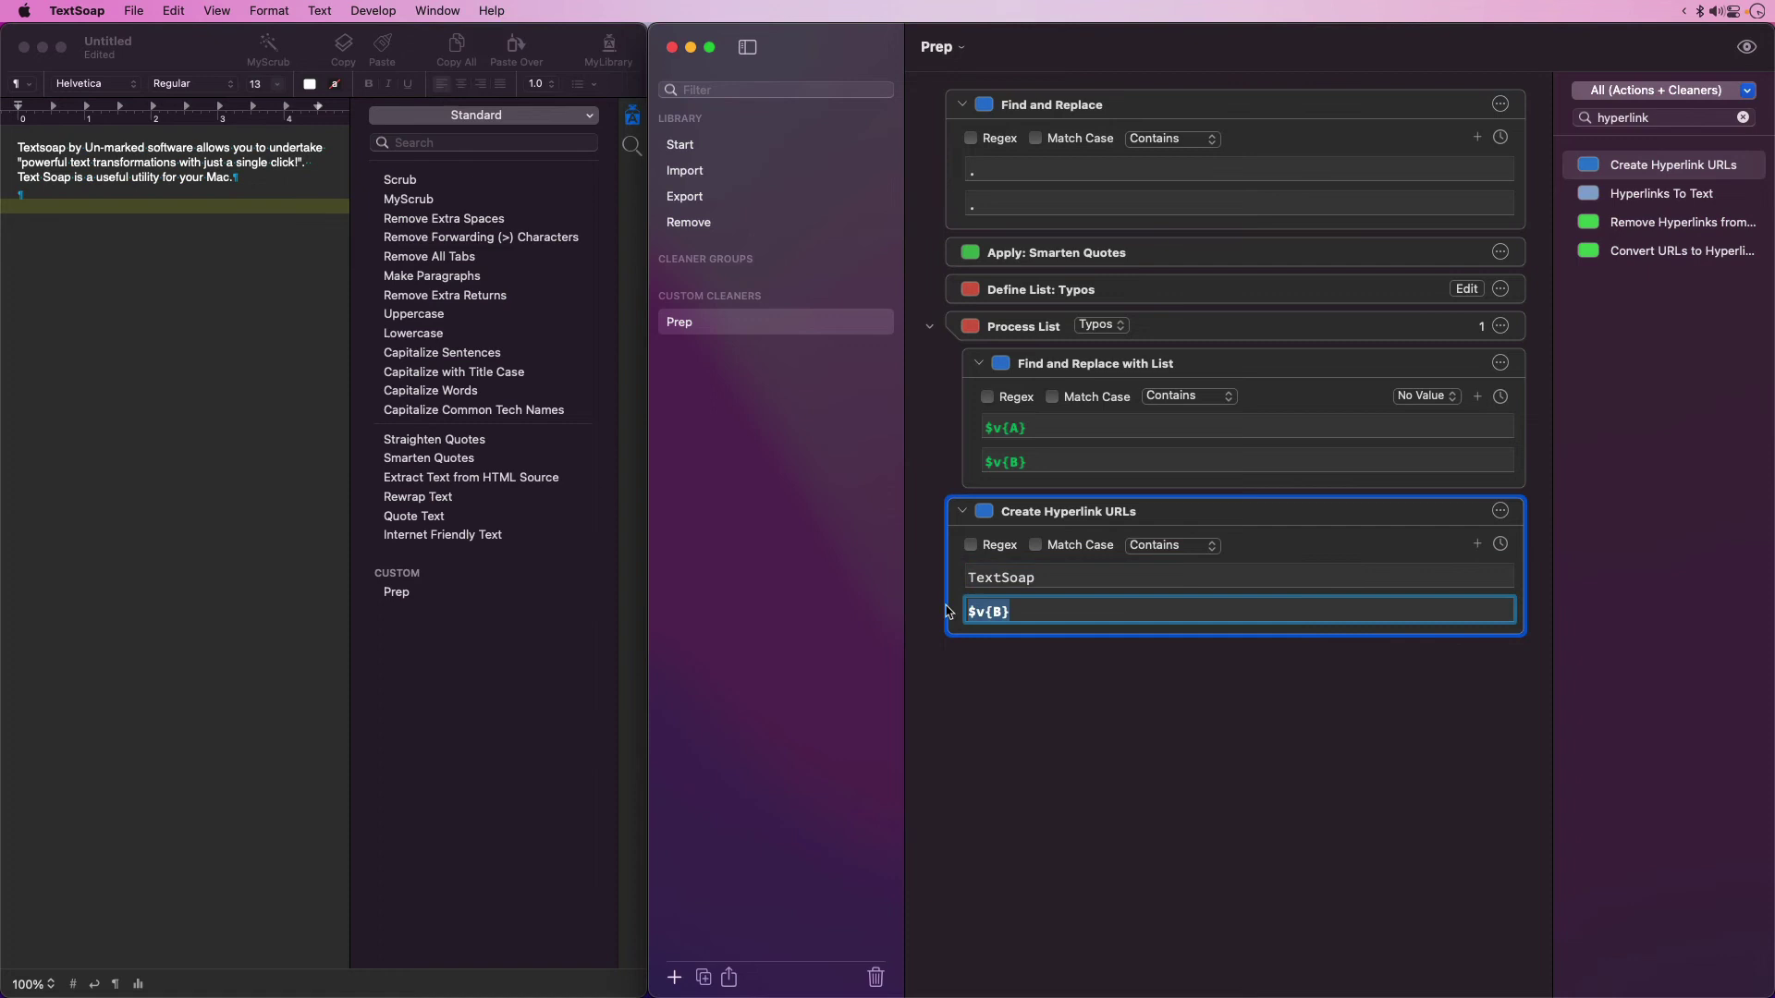
pyautogui.write('https://')
pyautogui.write('textsoal')
pyautogui.press('BackSpace')
pyautogui.write('p.com')
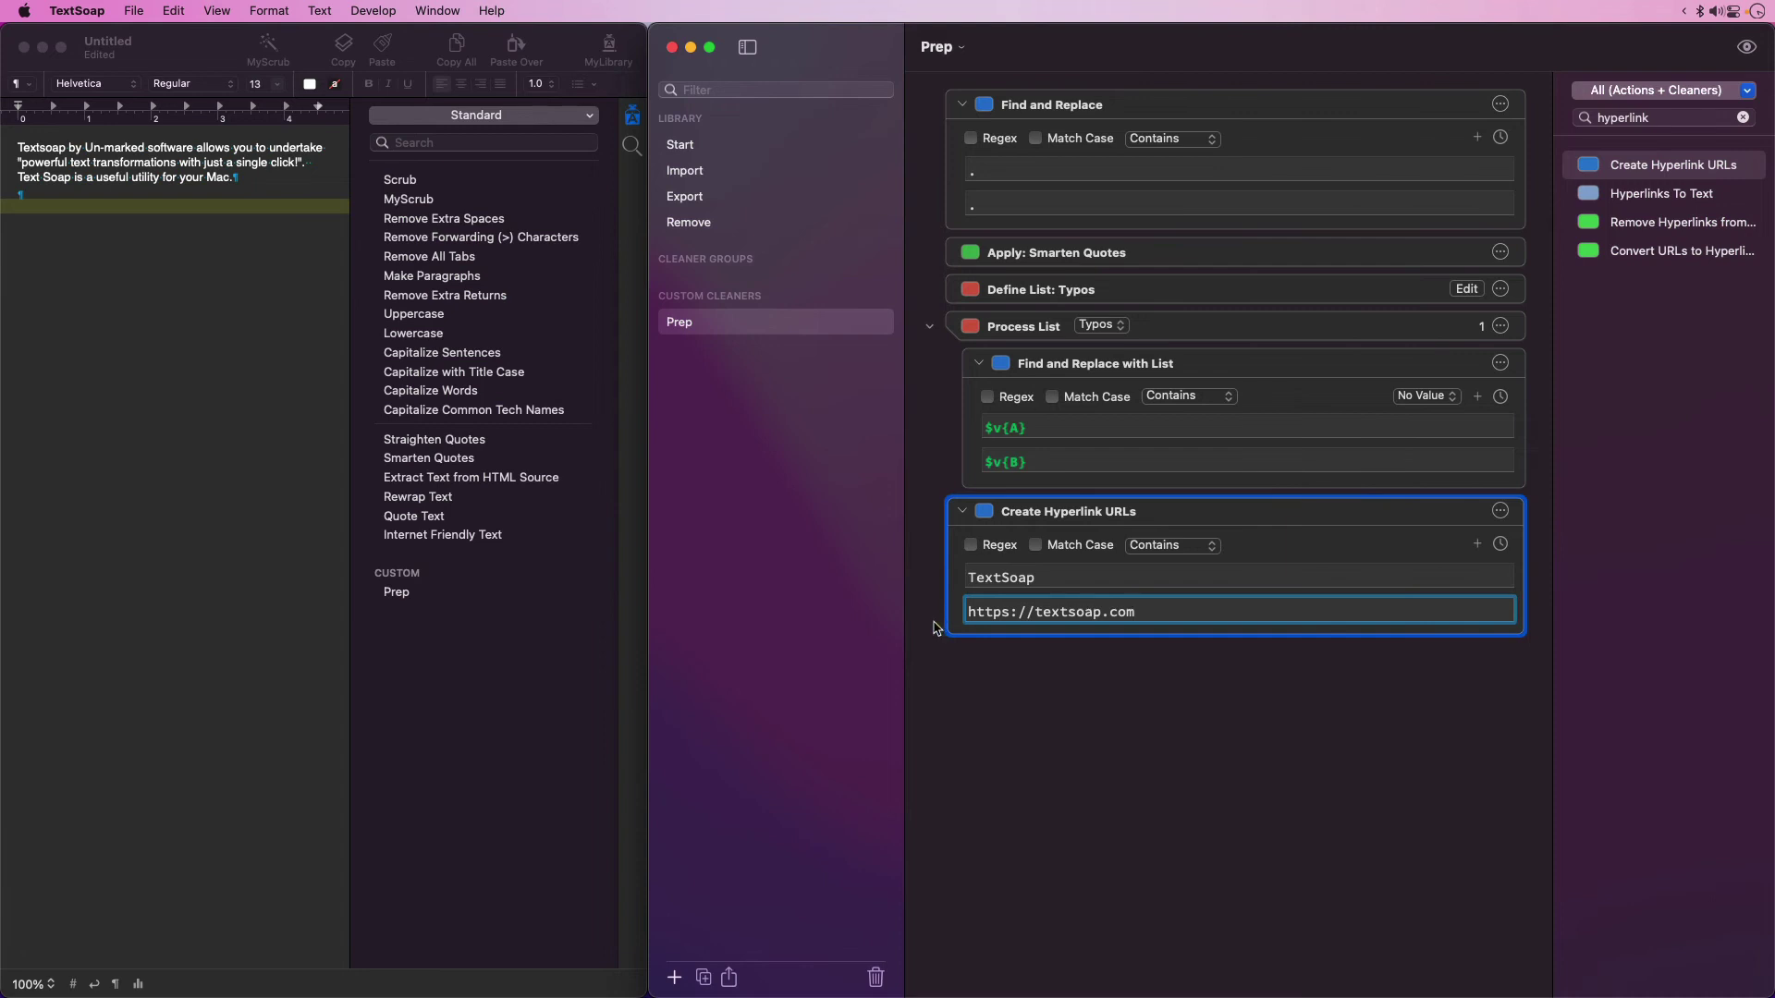
pyautogui.click(228, 321)
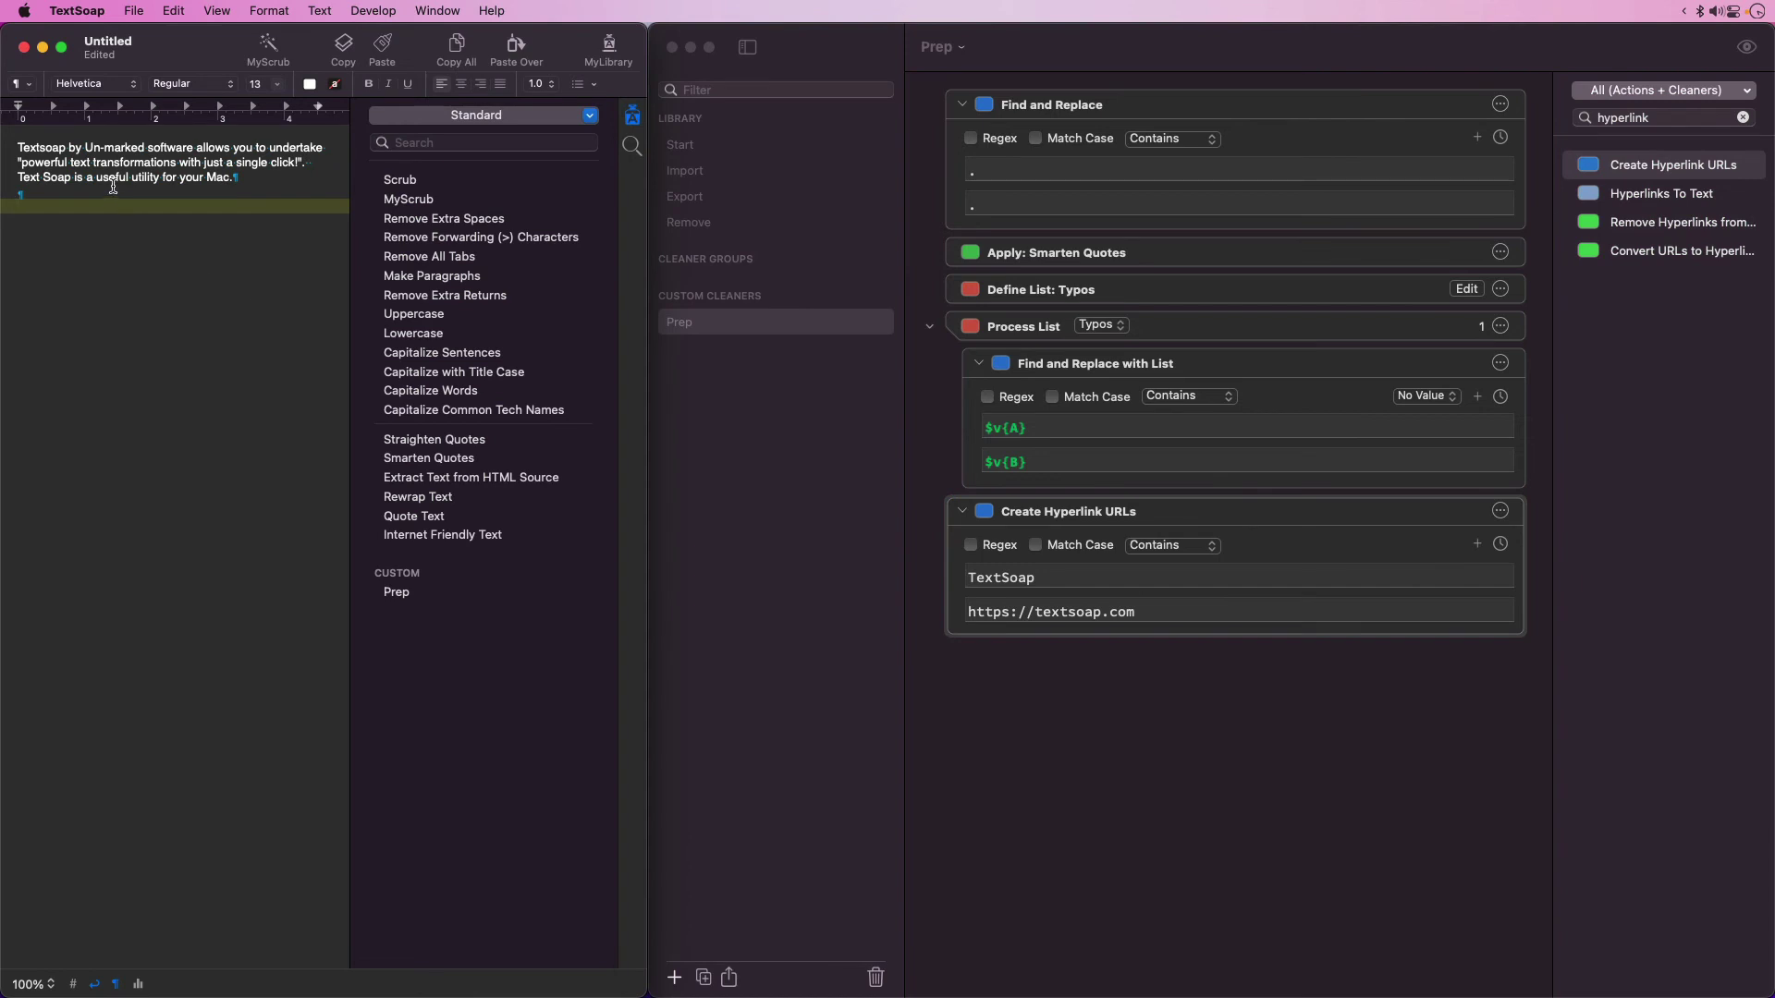
pyautogui.click(28, 147)
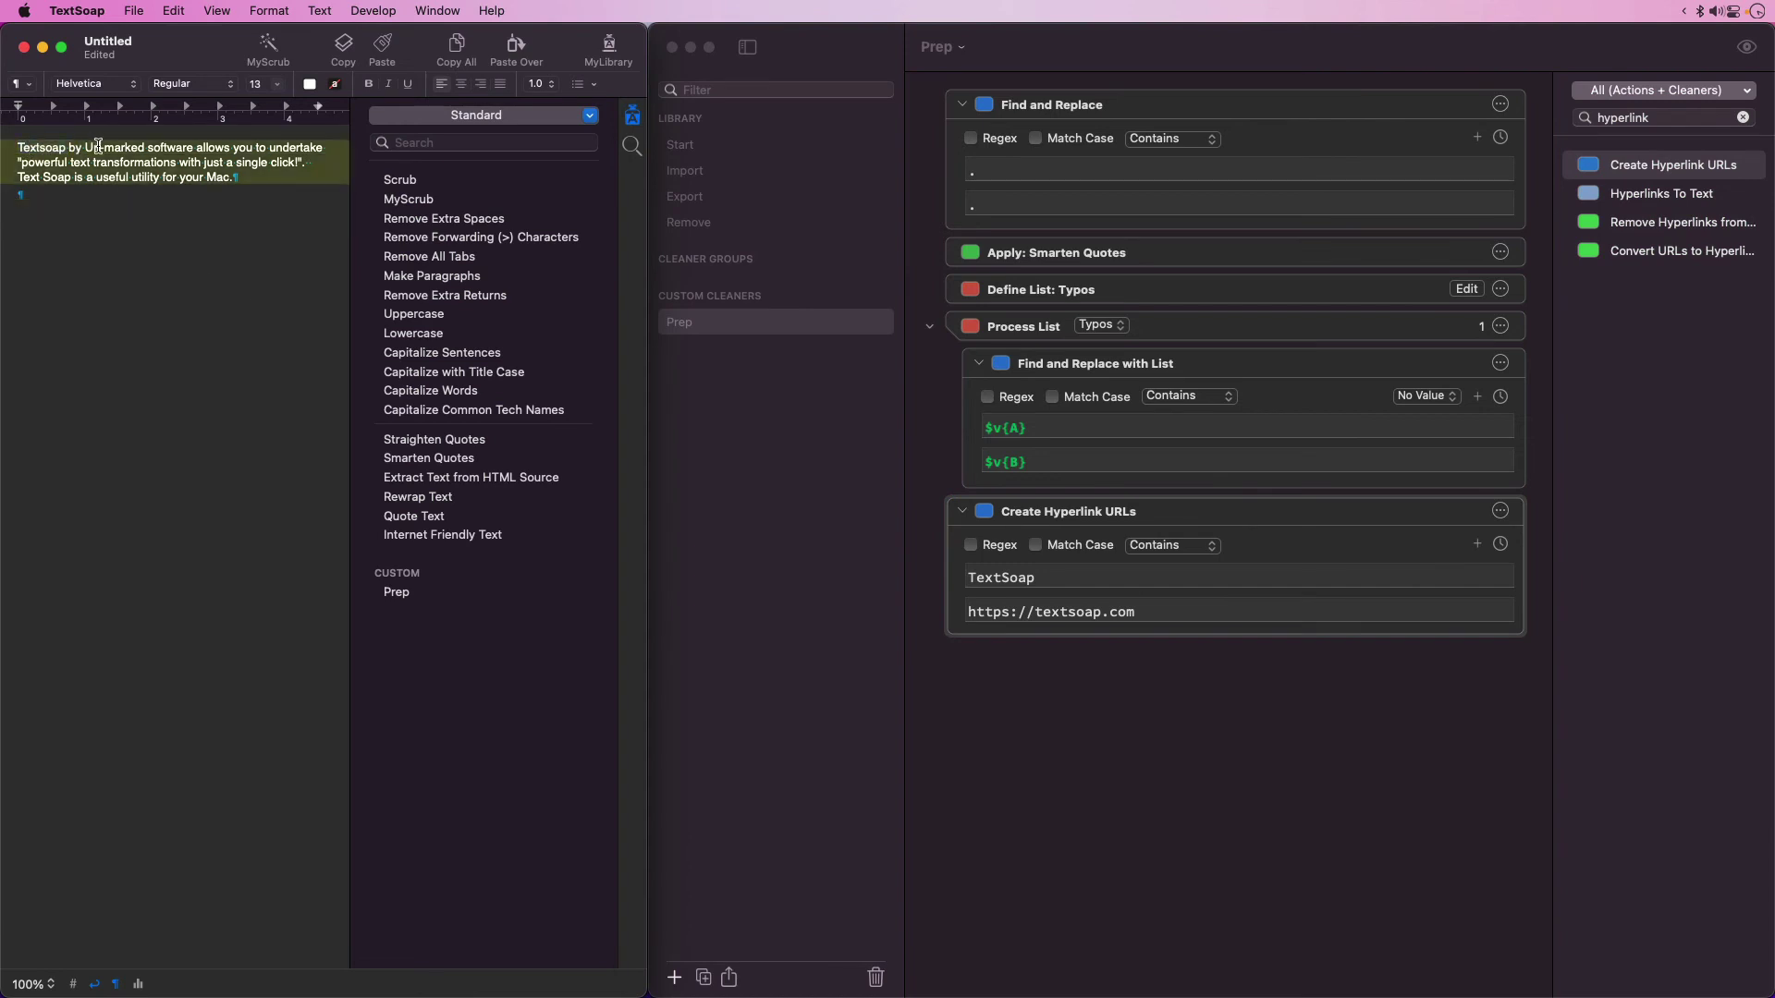
pyautogui.click(46, 177)
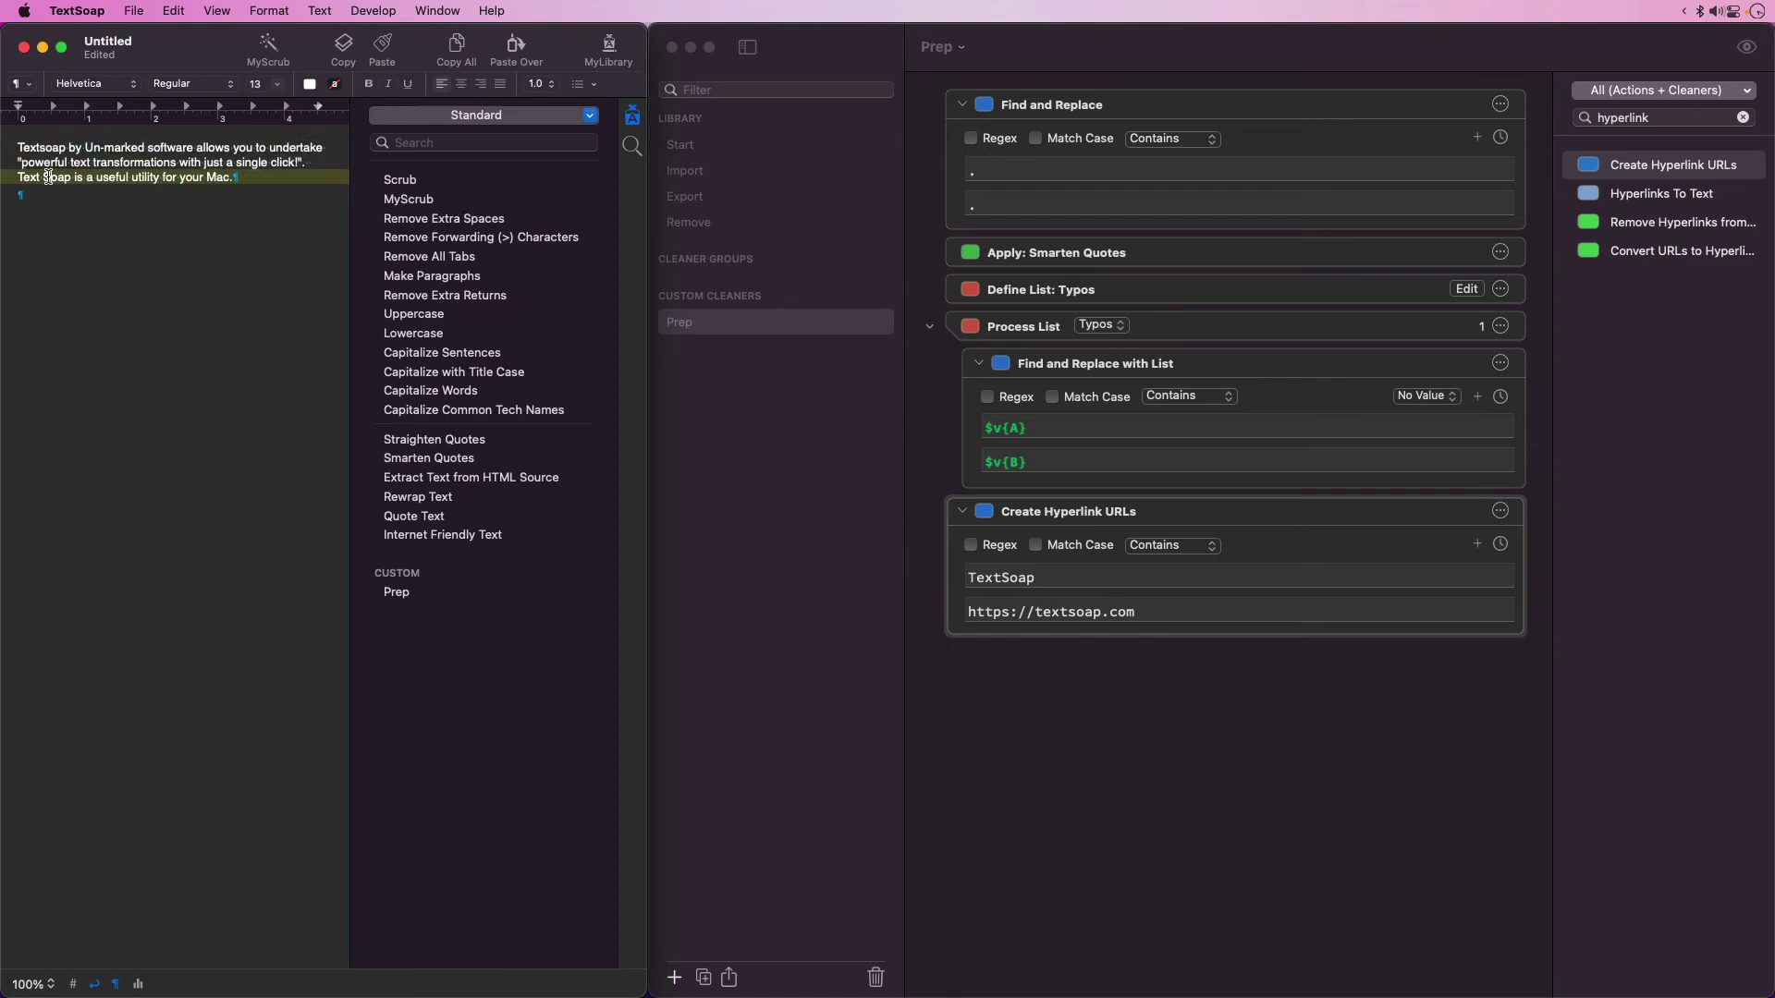
pyautogui.doubleClick(45, 178)
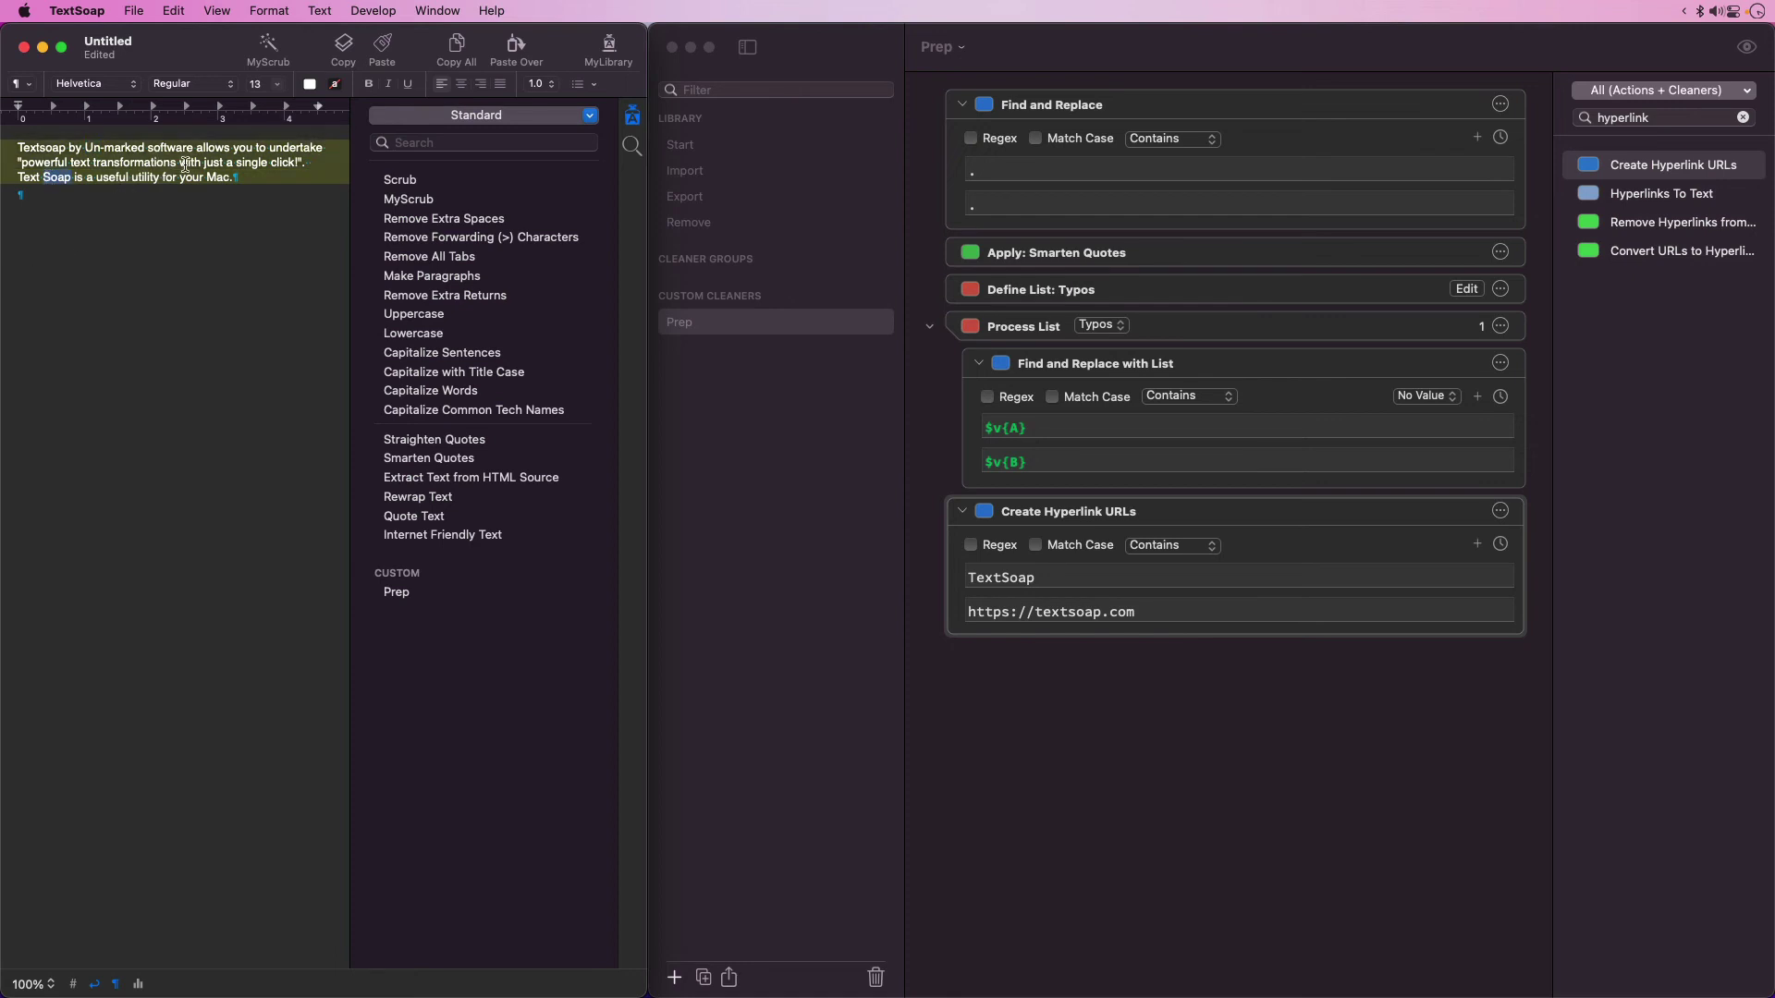
pyautogui.click(312, 162)
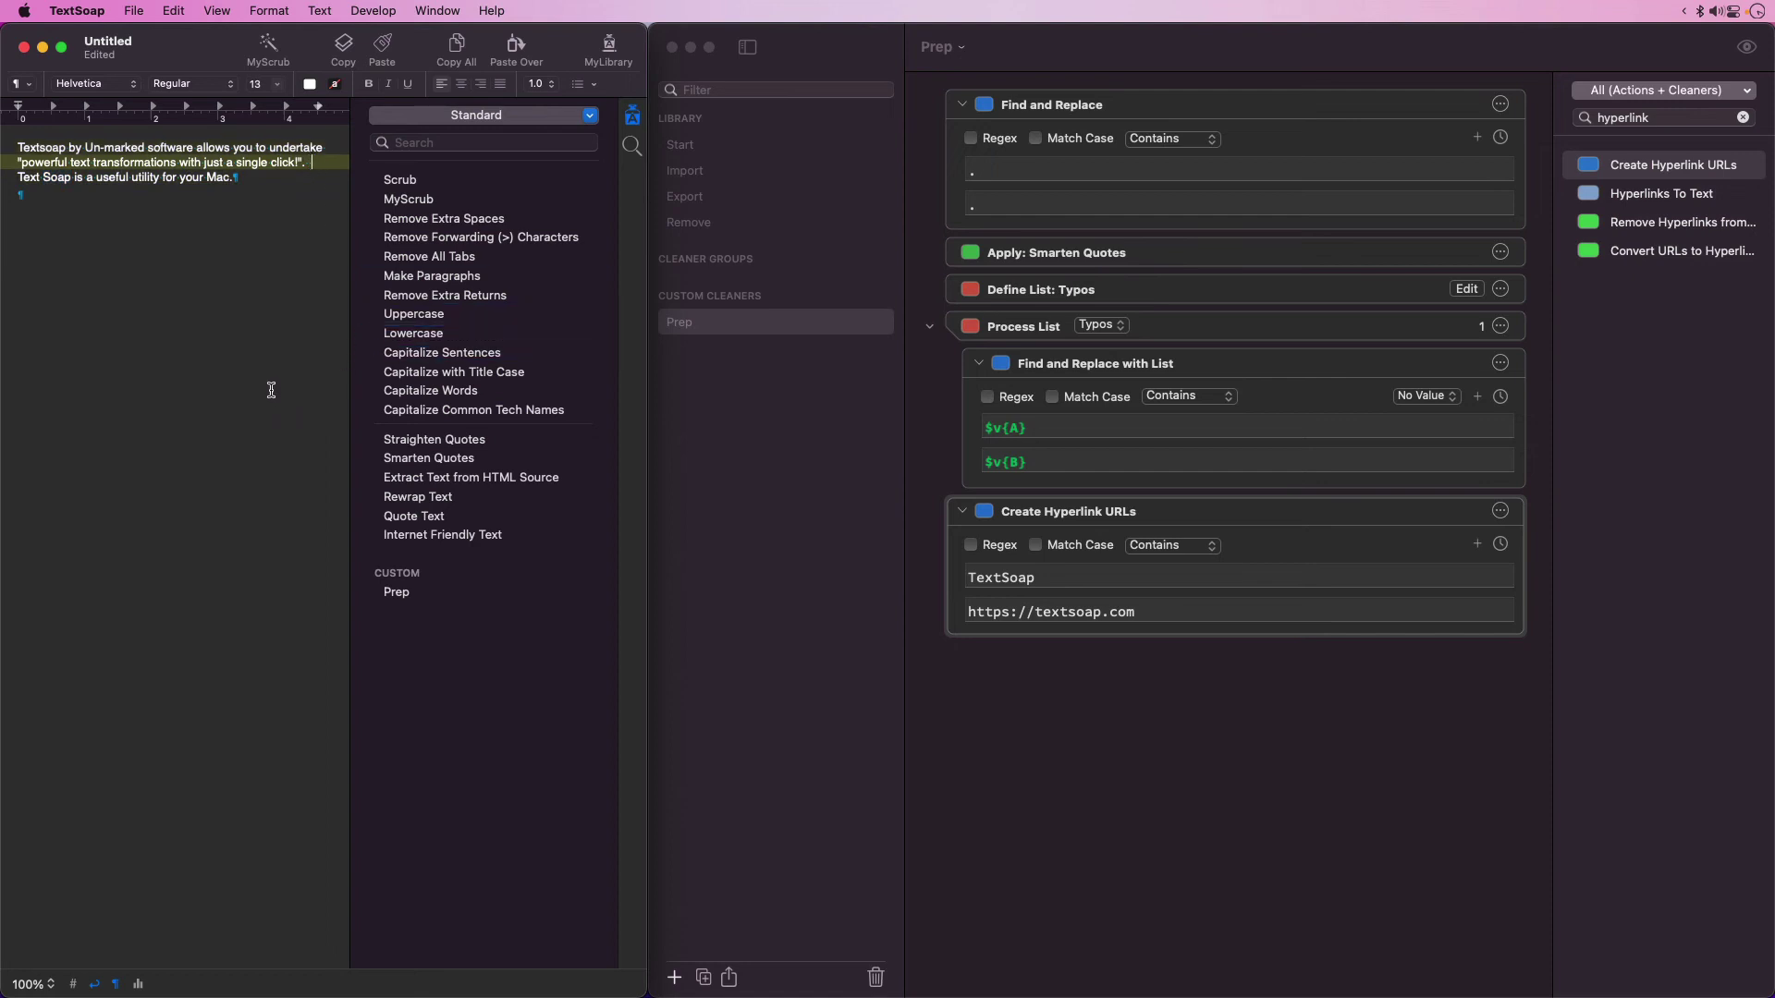
pyautogui.click(28, 162)
pyautogui.click(262, 213)
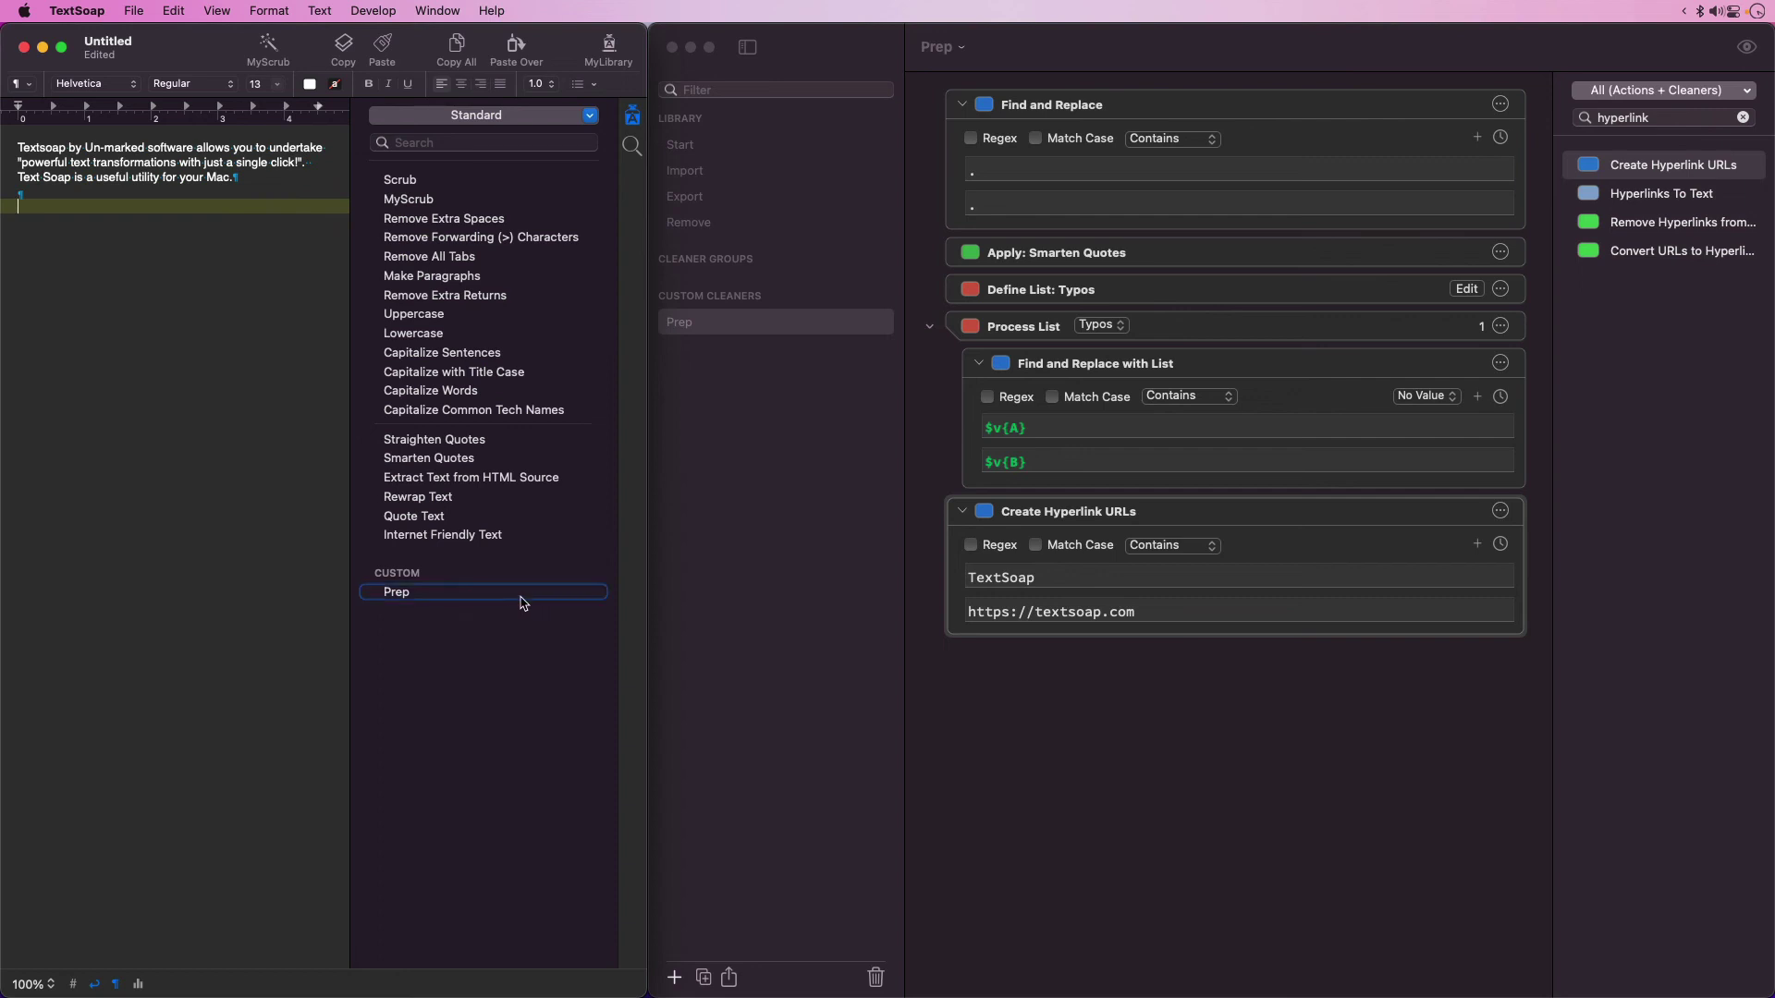
# - Apply Prep from the sidebar's Custom list to the sample paragraph, then deselect the text
pyautogui.click(518, 601)
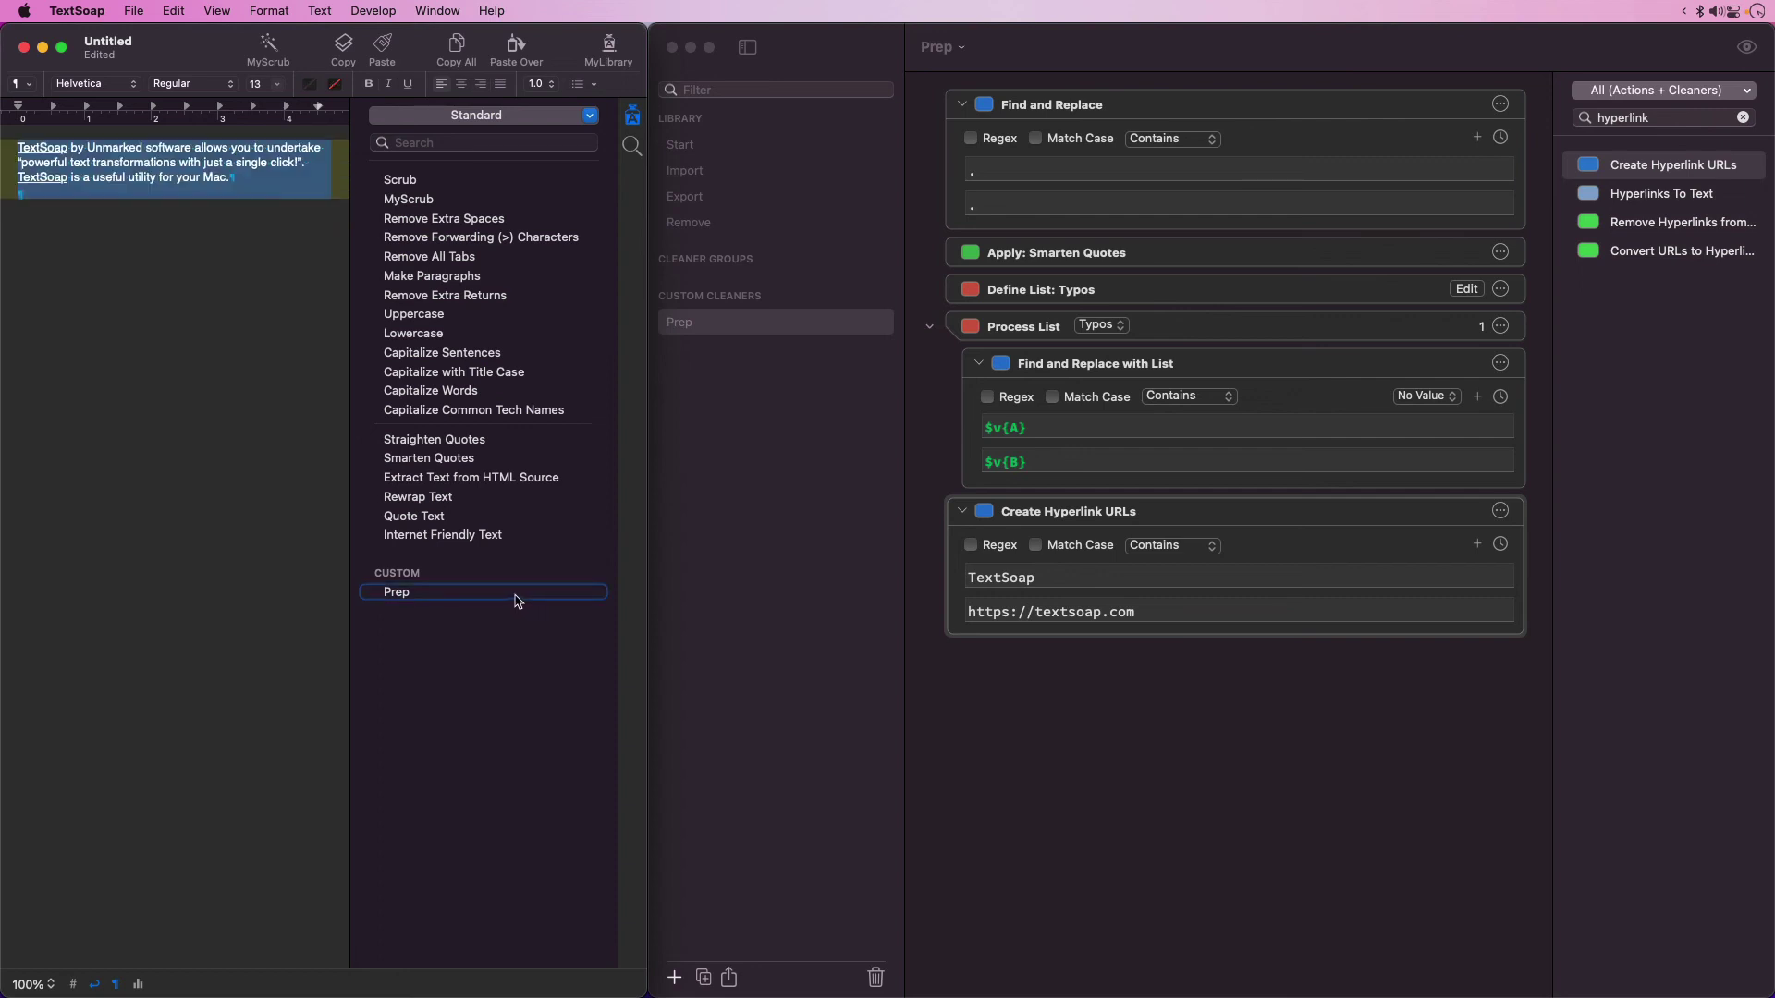
pyautogui.click(205, 363)
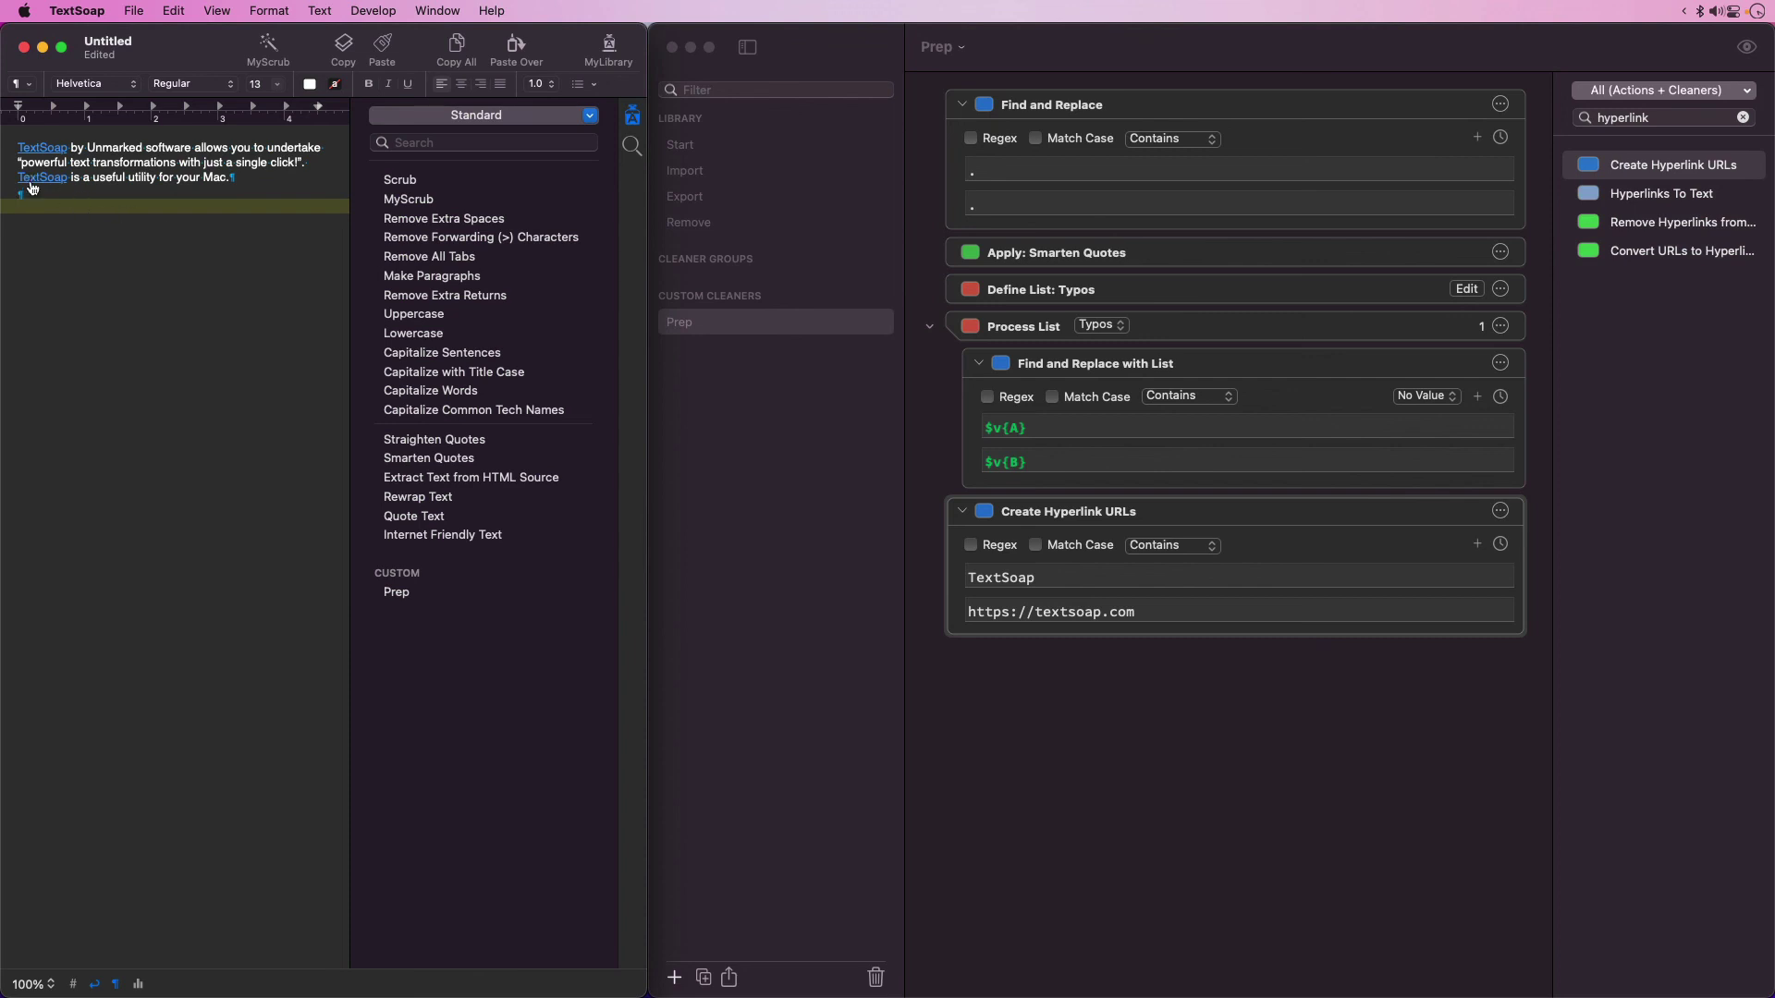
pyautogui.rightClick(31, 181)
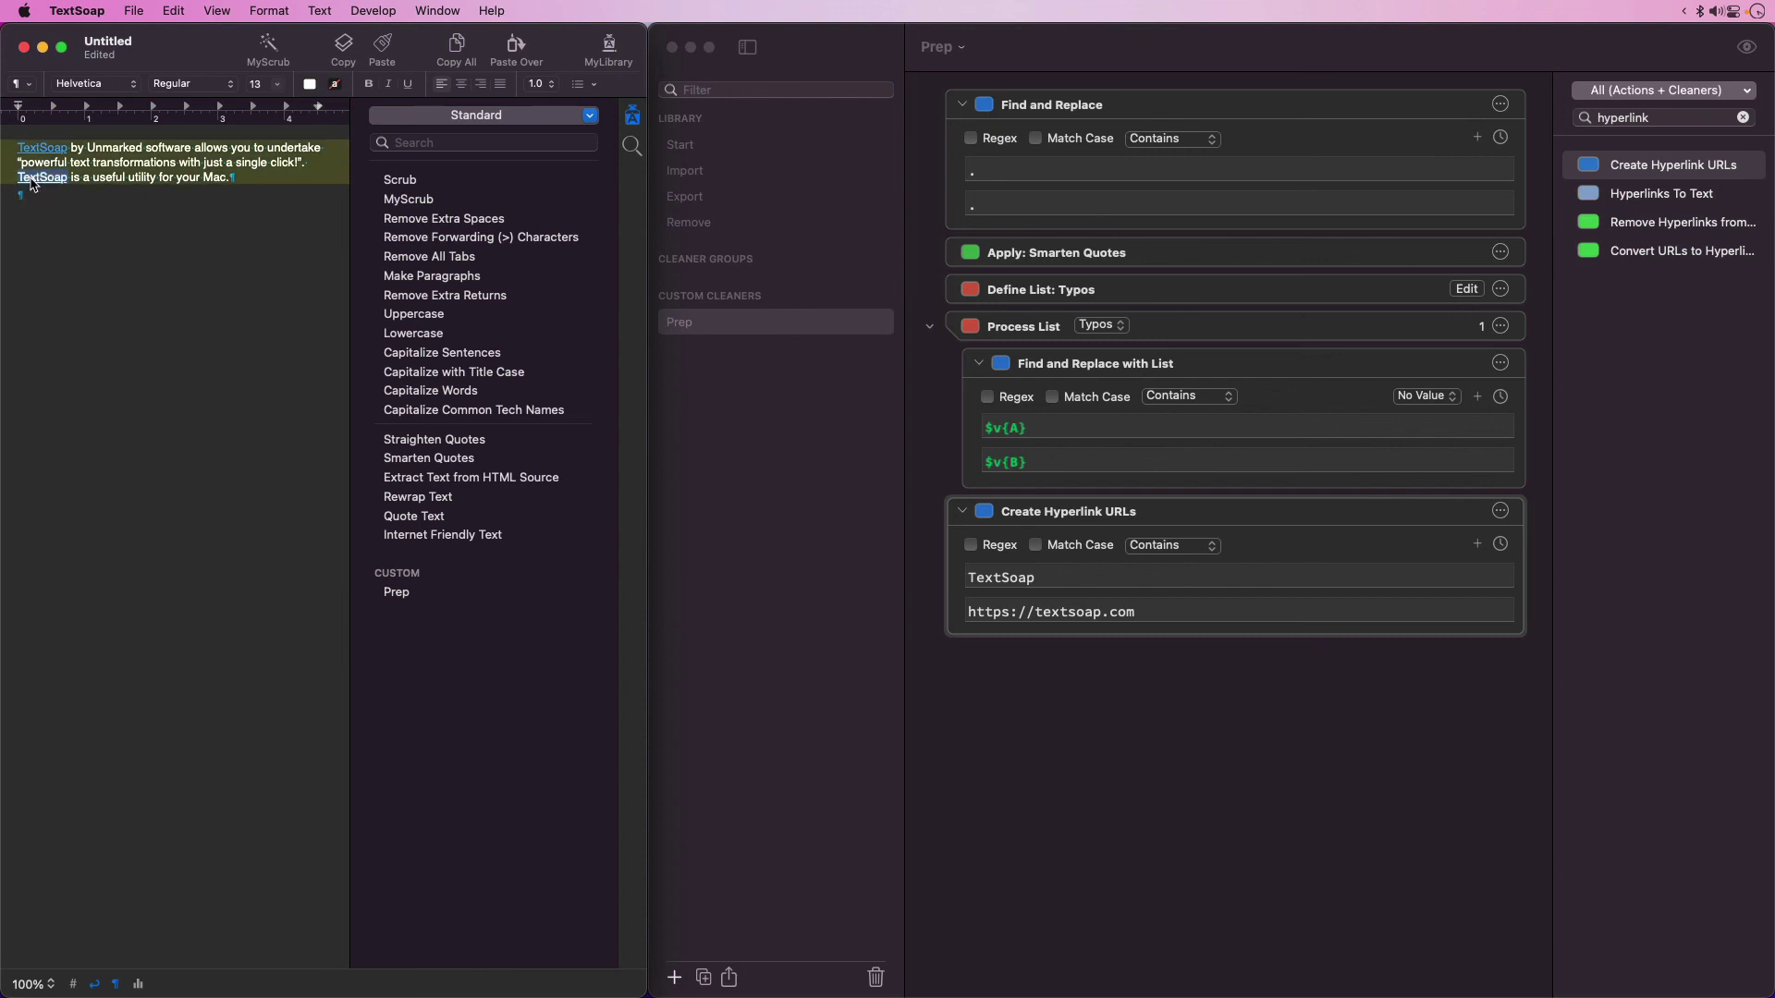
pyautogui.click(81, 260)
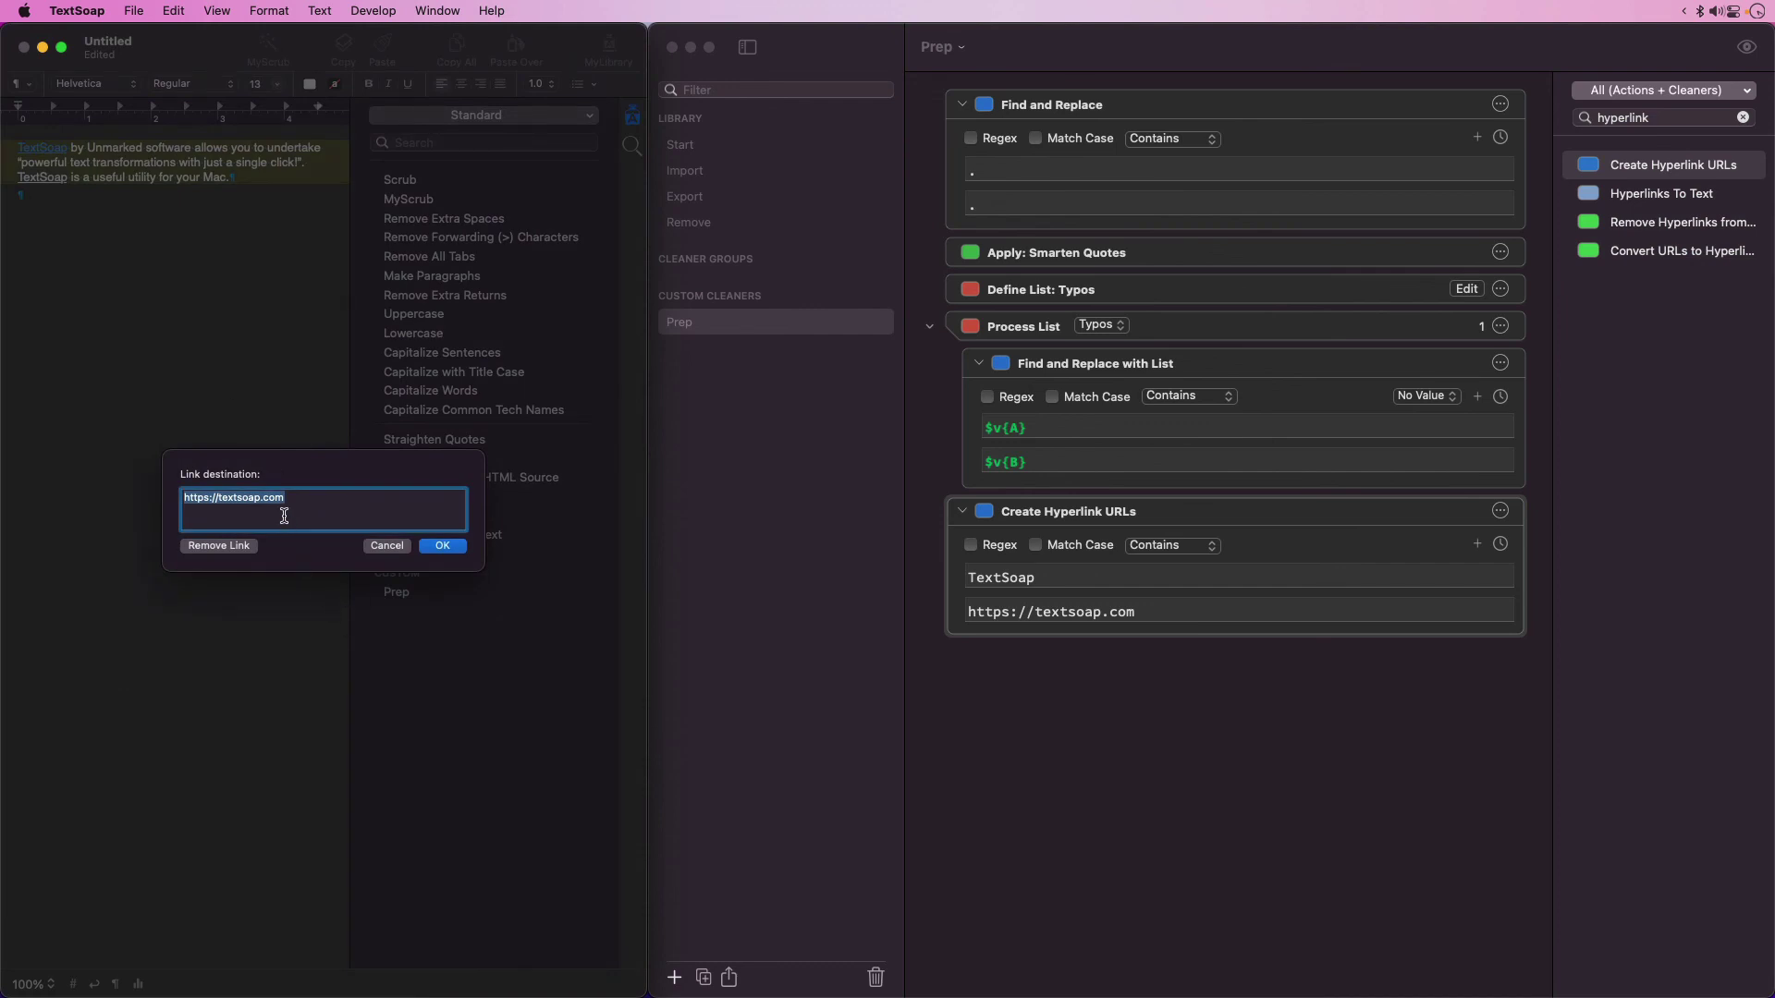
pyautogui.click(386, 546)
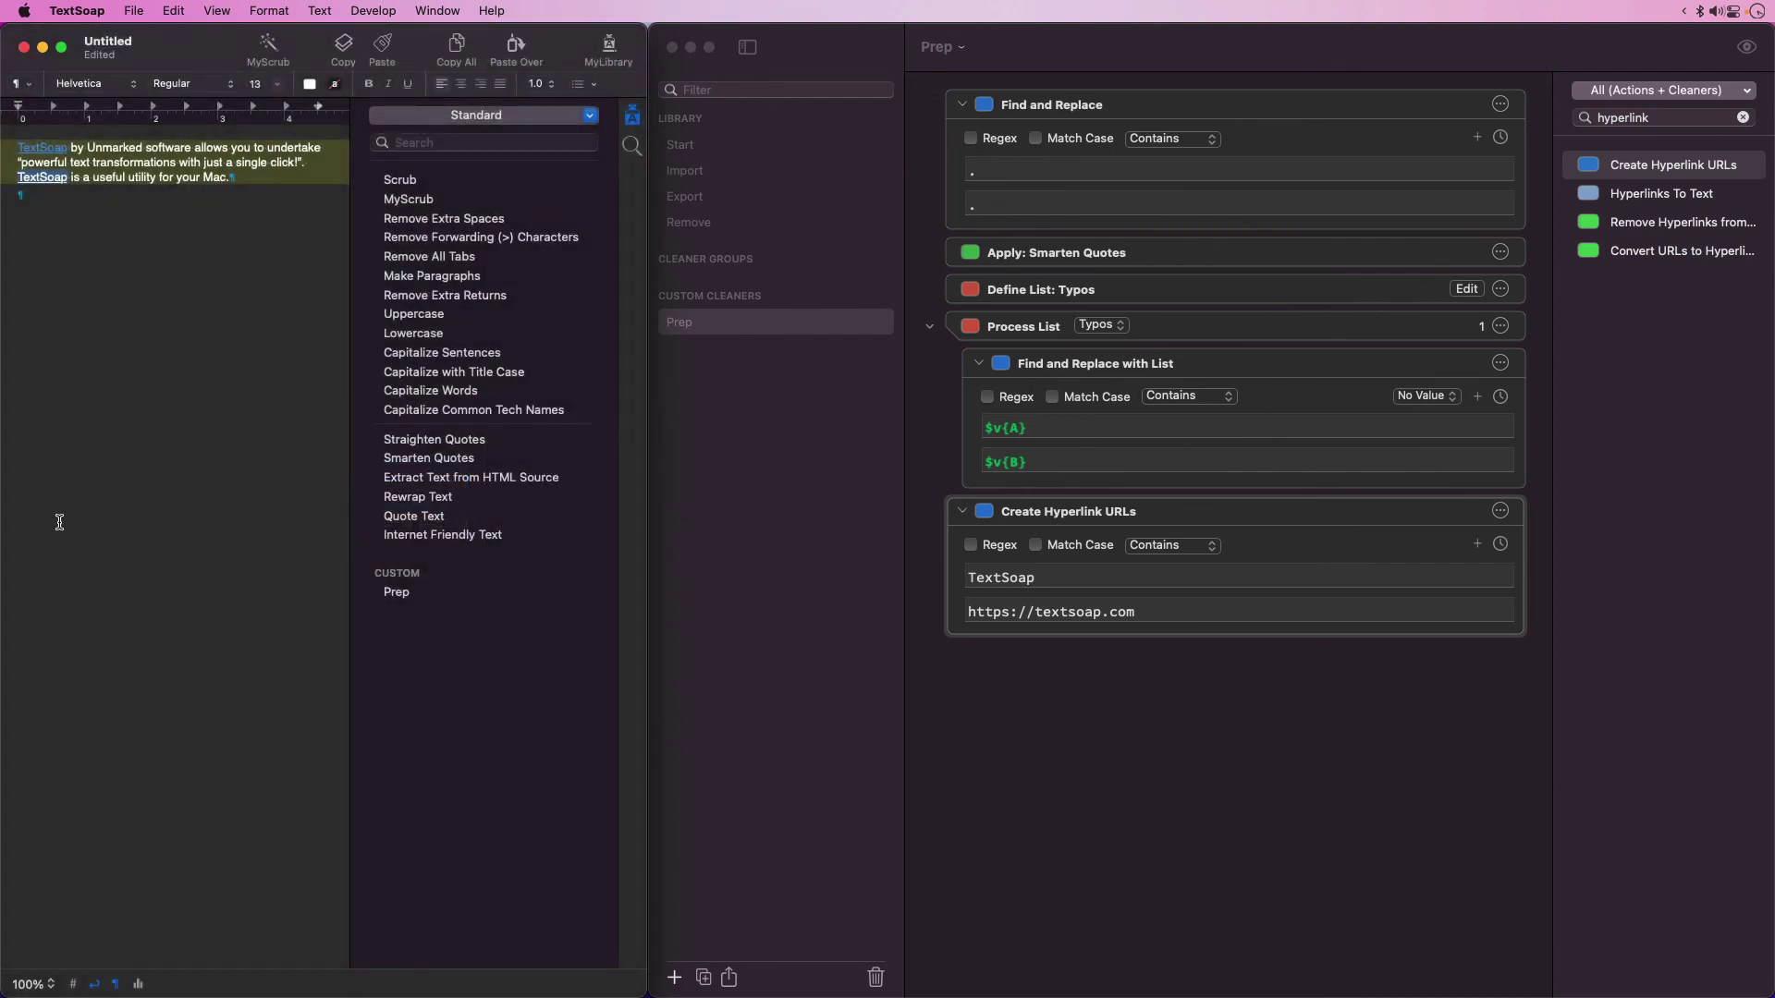